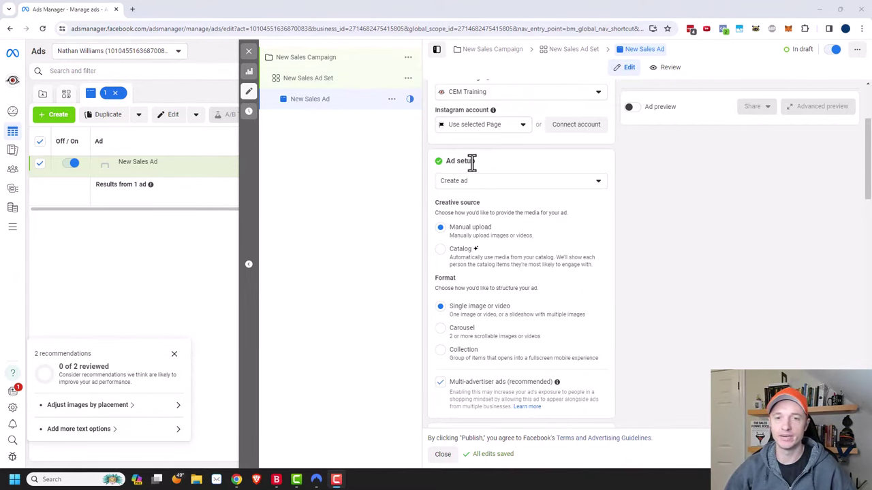
# Set the ad's format to Carousel, keeping manual upload as the creative source.
pyautogui.scroll(-1, 476, 165)
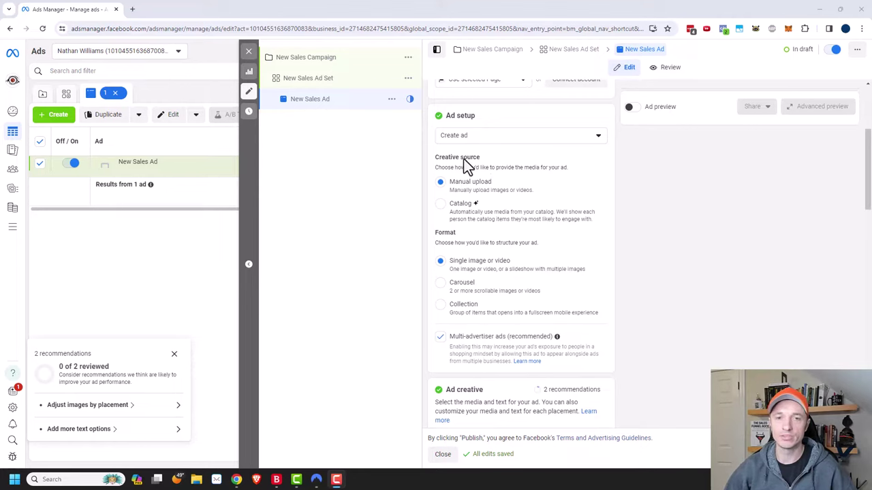
pyautogui.scroll(-1, 470, 190)
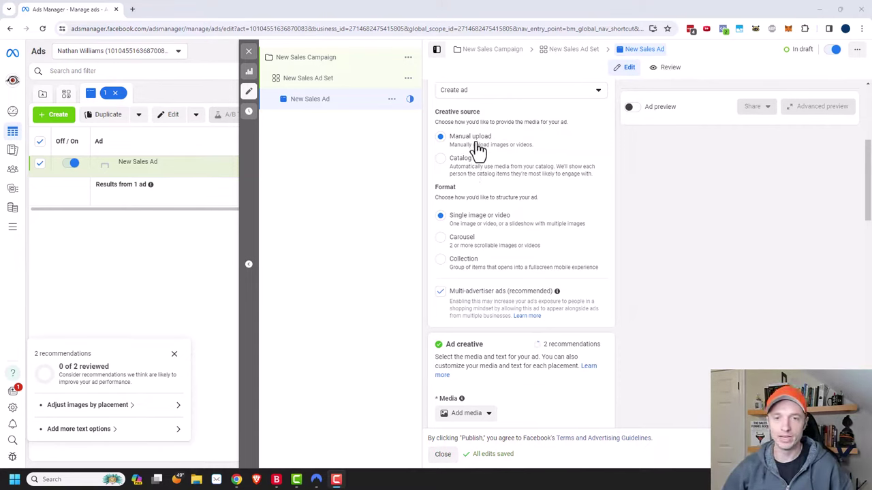
pyautogui.click(457, 241)
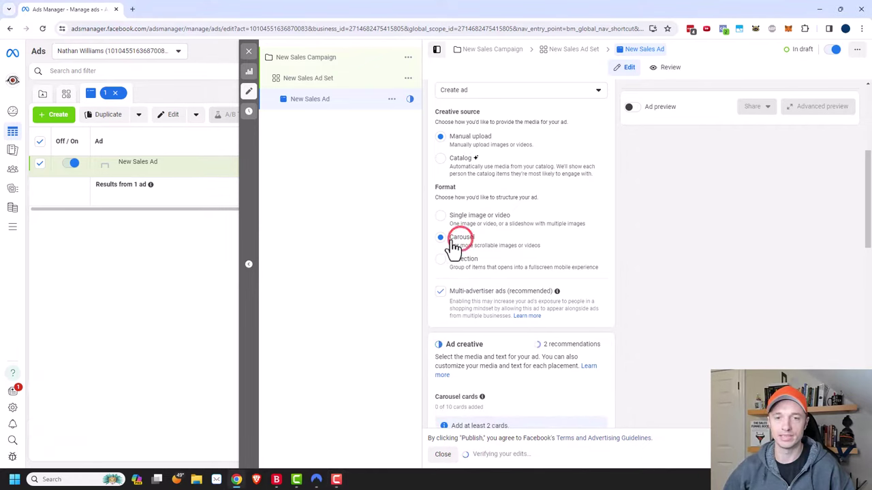
pyautogui.scroll(-3, 458, 244)
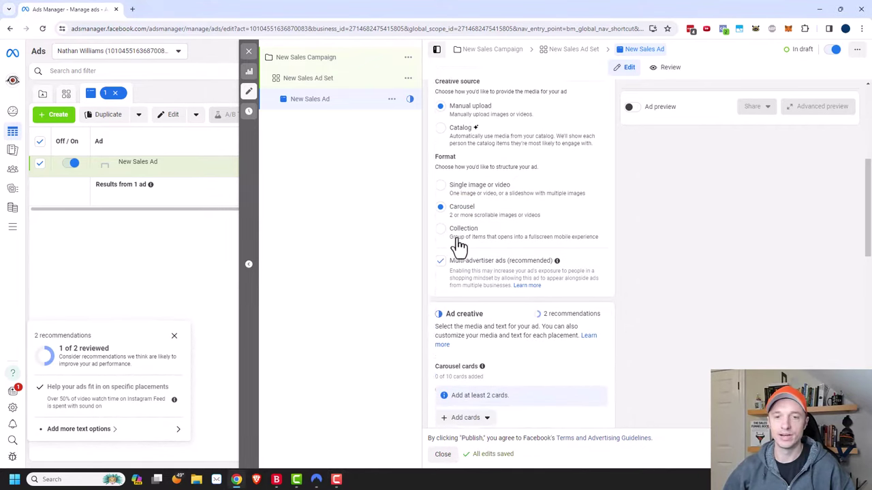
pyautogui.scroll(-1, 535, 247)
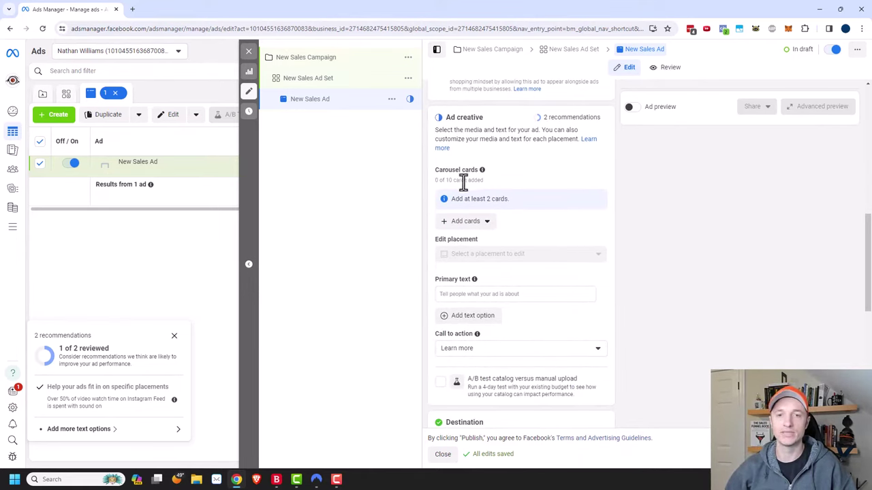
pyautogui.click(488, 222)
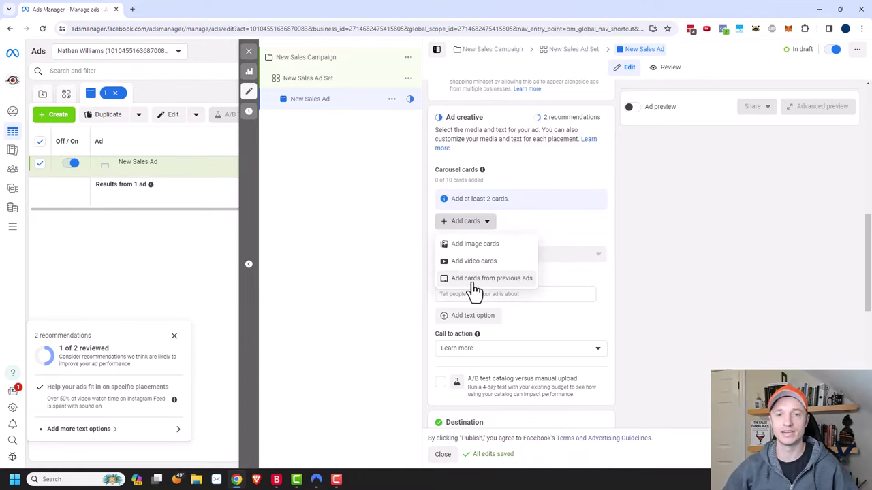
pyautogui.click(476, 267)
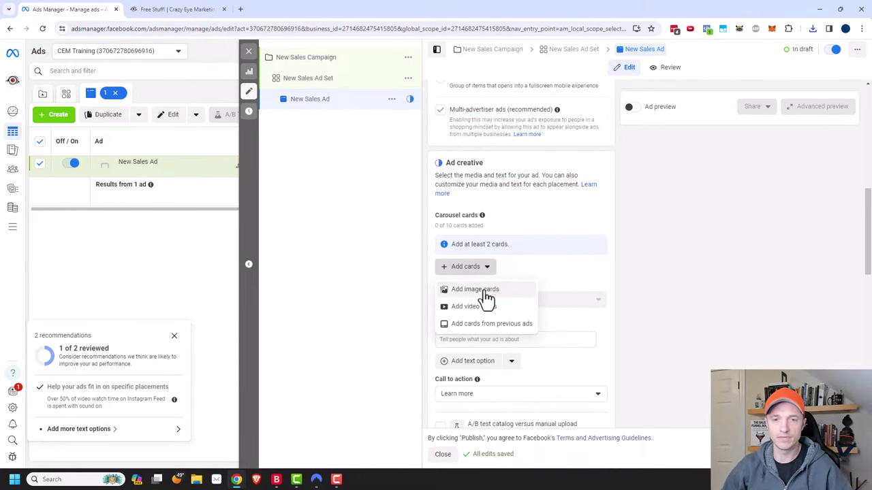
pyautogui.click(480, 291)
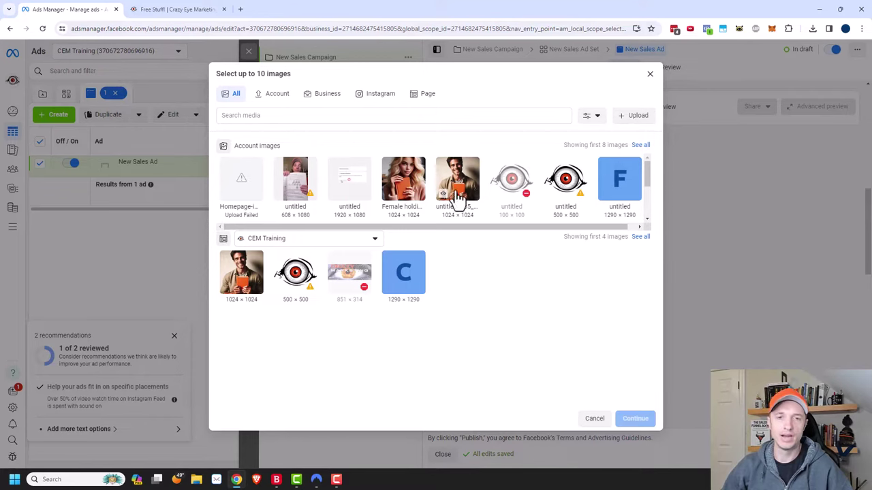
pyautogui.click(458, 196)
pyautogui.click(644, 419)
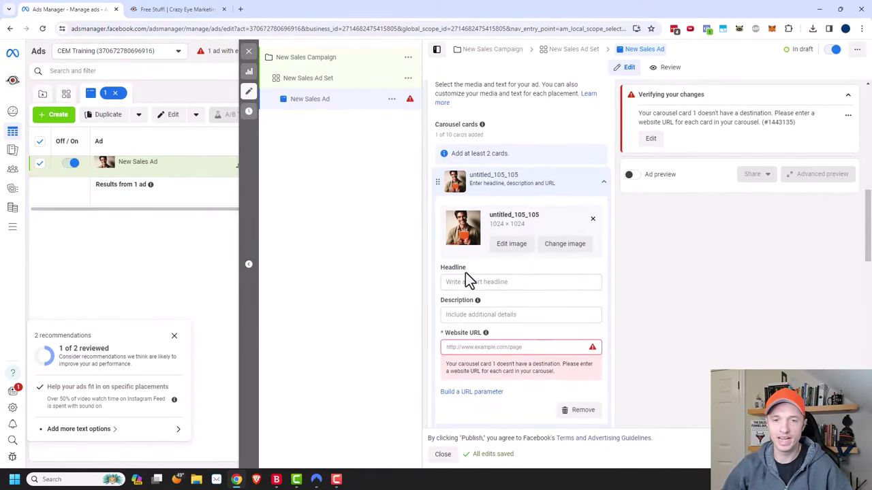
pyautogui.scroll(-1, 472, 313)
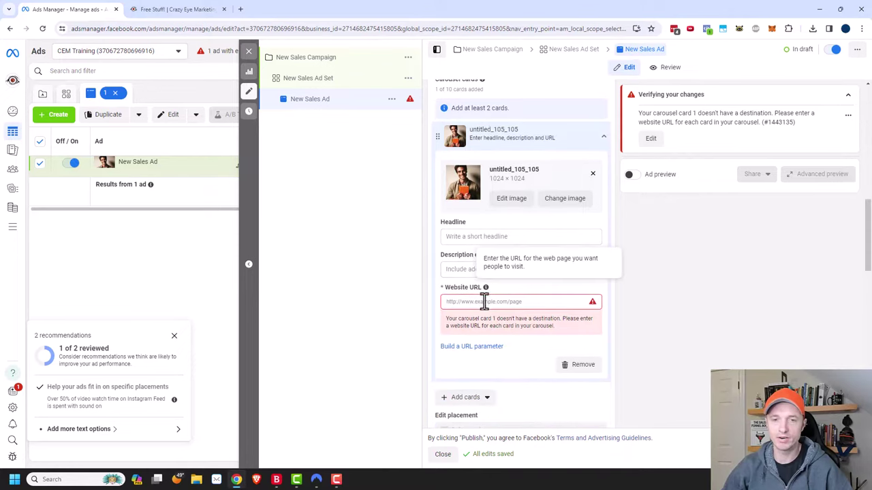
pyautogui.click(489, 237)
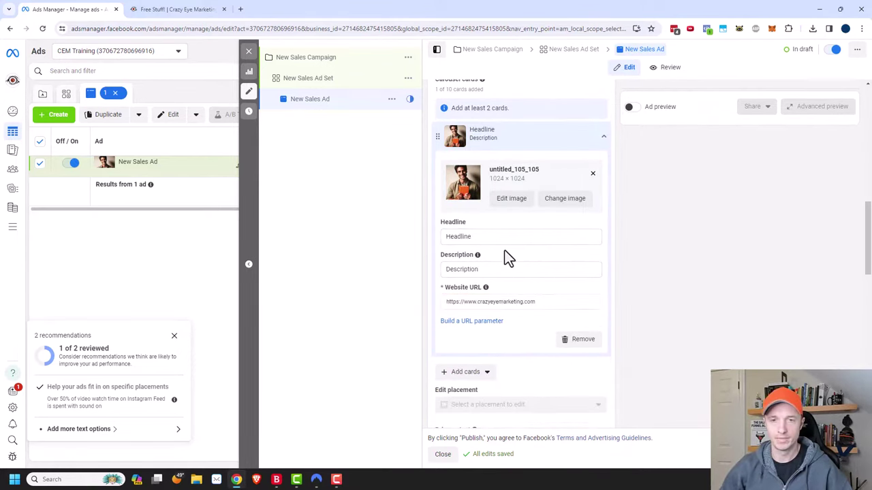
# Add a second image card to the carousel using the account image of the female holding a book.
pyautogui.click(472, 375)
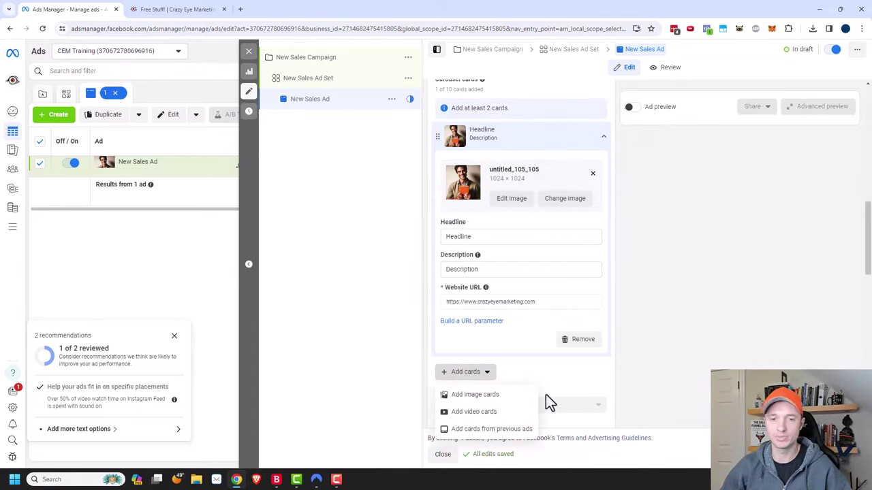
pyautogui.click(476, 397)
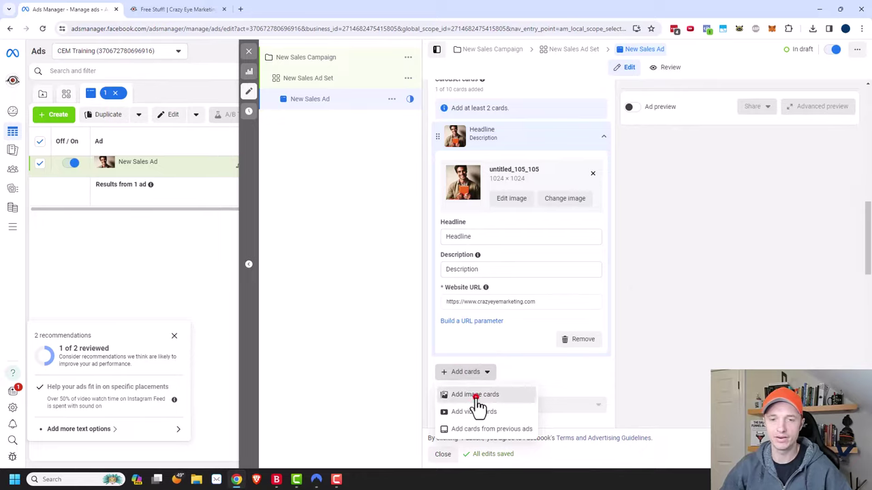
pyautogui.click(403, 180)
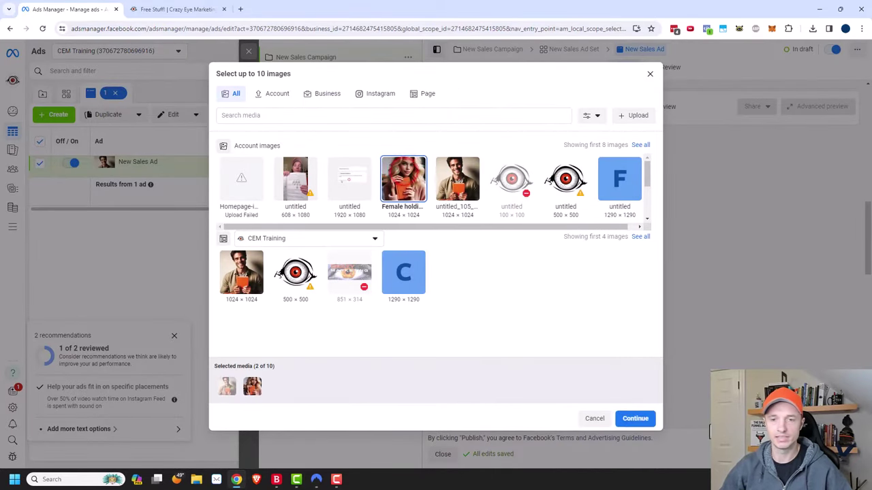
pyautogui.click(635, 420)
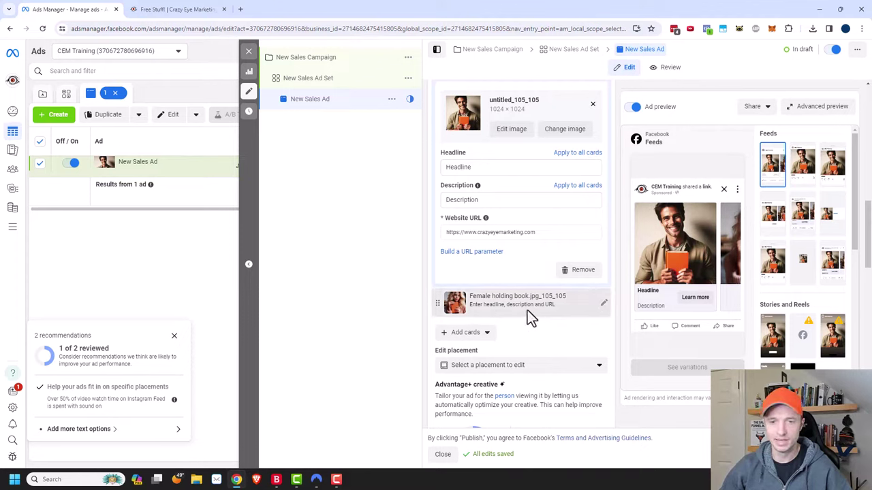
# Give the second carousel card the headline "Headline 2" and the description "Description 2".
pyautogui.click(605, 305)
pyautogui.click(488, 197)
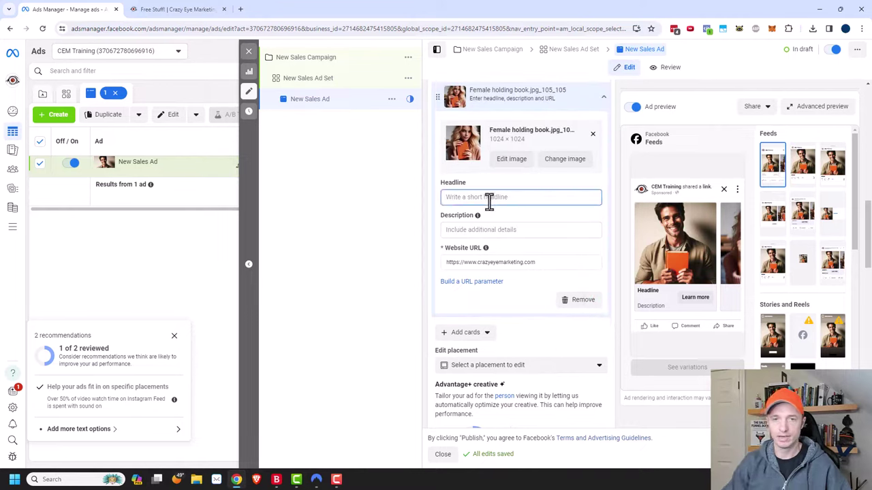
pyautogui.write('Head')
pyautogui.scroll(-1, 488, 198)
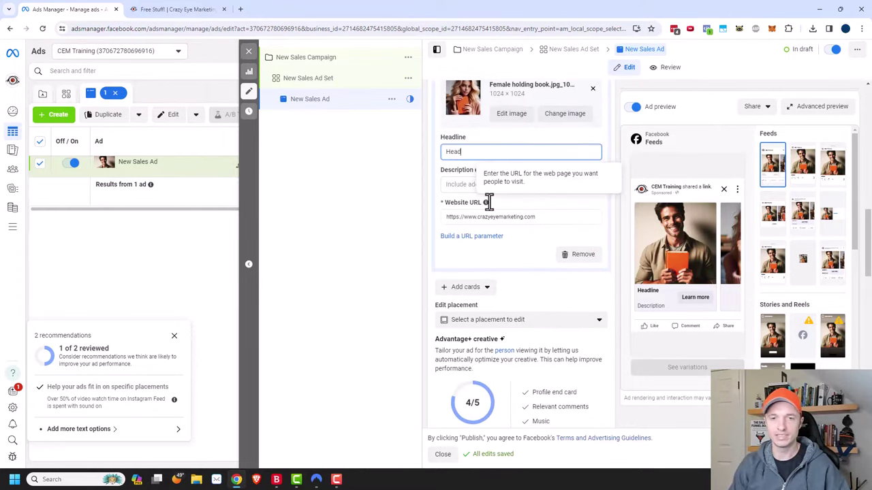
pyautogui.write('line 2')
pyautogui.click(463, 184)
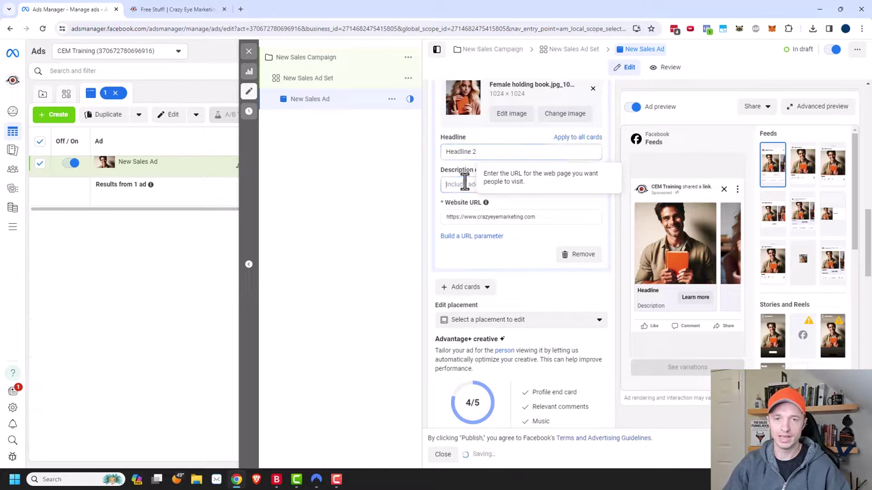
pyautogui.write('Description ')
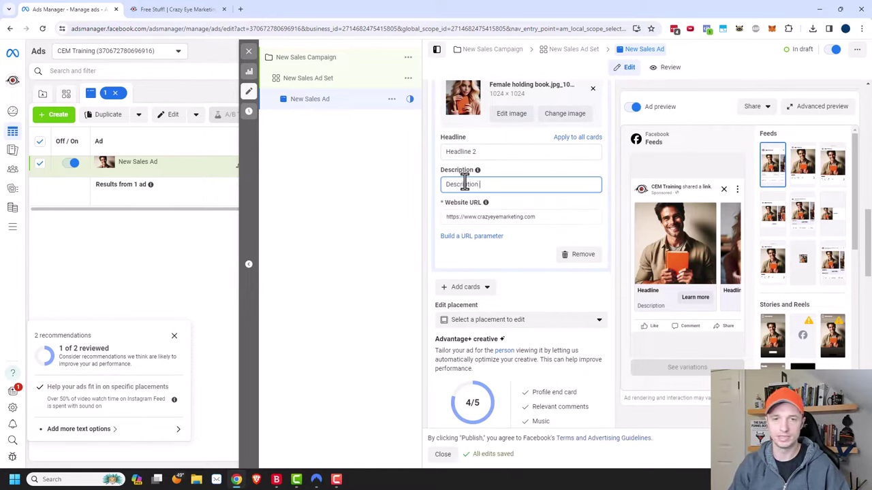
pyautogui.write('2')
pyautogui.click(542, 216)
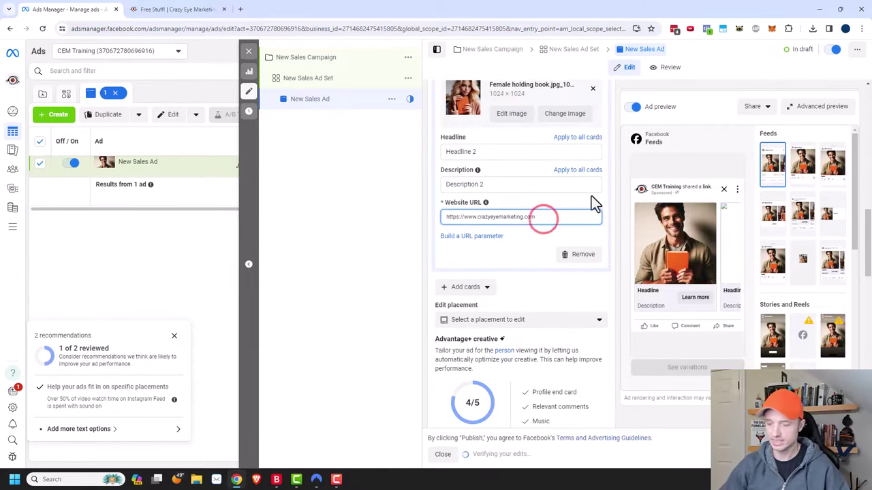
pyautogui.write('/youtu')
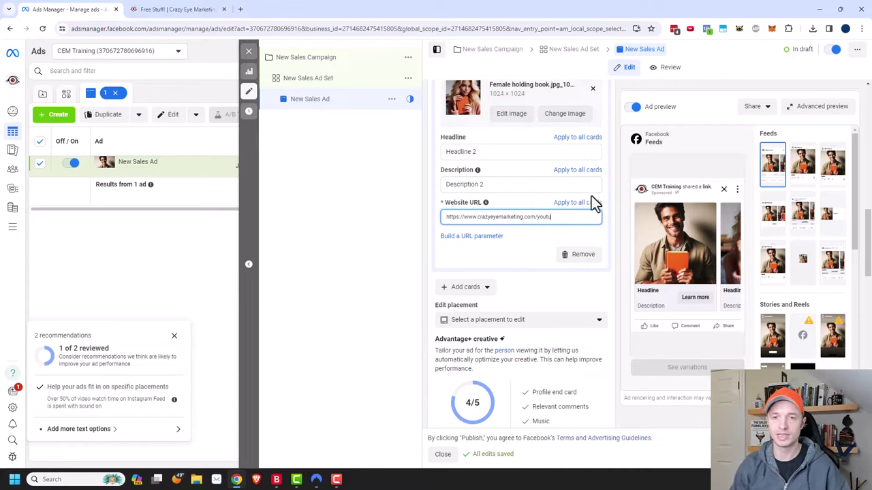
pyautogui.write('be/')
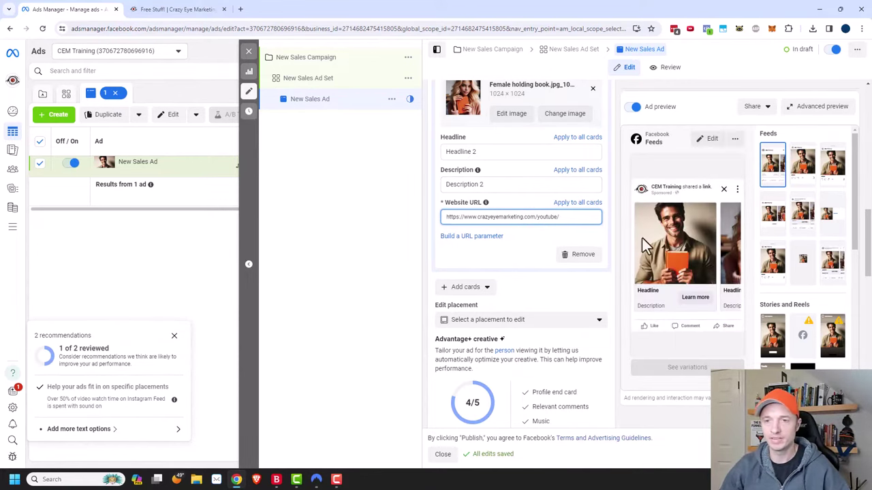
pyautogui.click(736, 249)
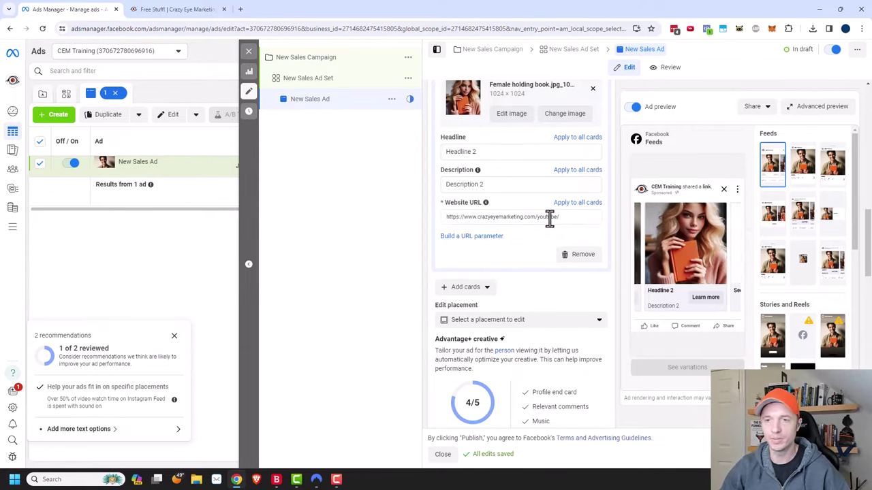
pyautogui.click(736, 242)
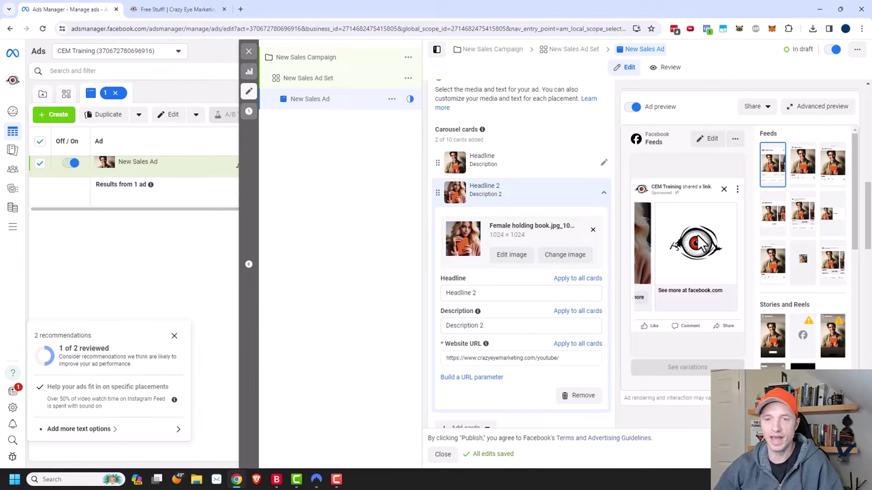
pyautogui.scroll(-7, 598, 218)
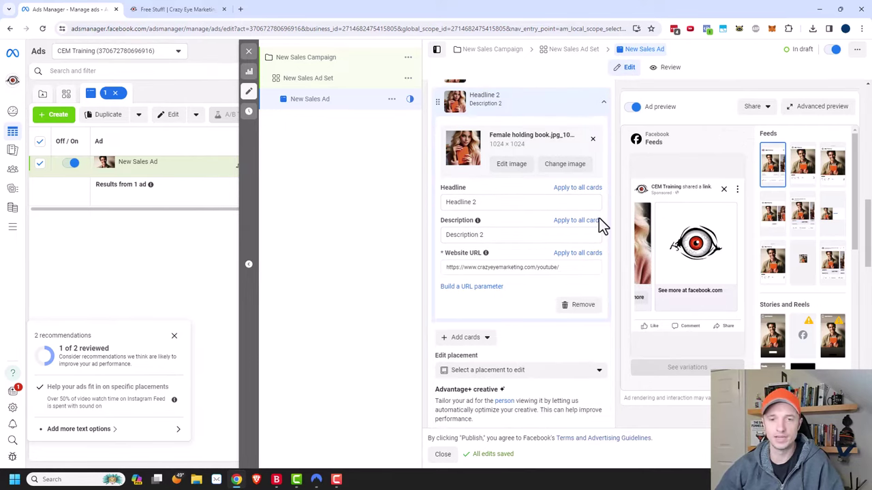
pyautogui.scroll(-3, 598, 224)
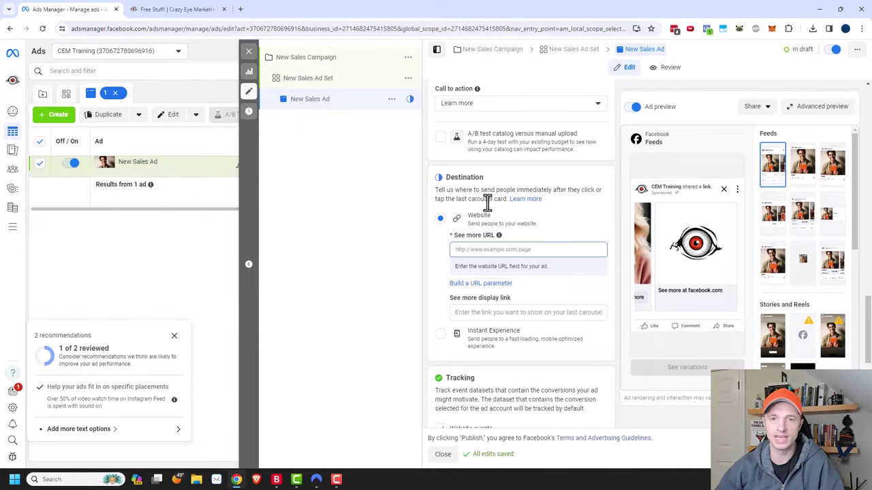
pyautogui.click(514, 250)
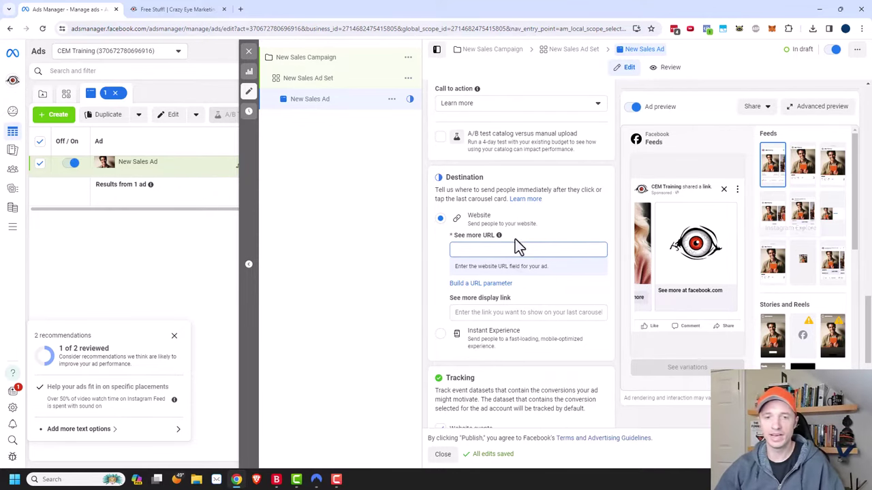
pyautogui.write('https')
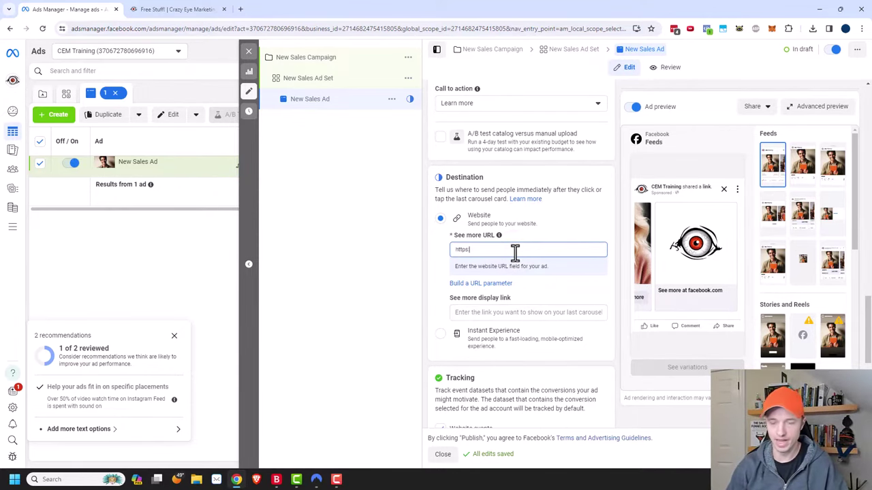
pyautogui.write('://www.crazyeyemarketing.com')
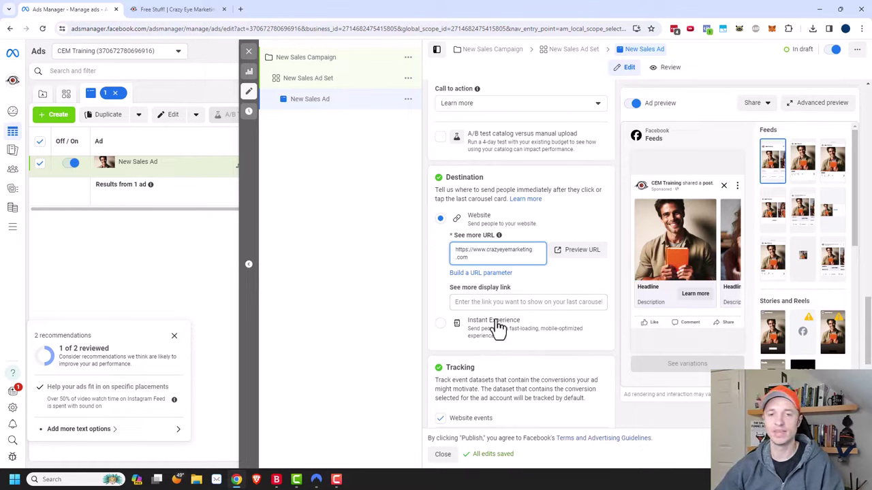
pyautogui.click(617, 278)
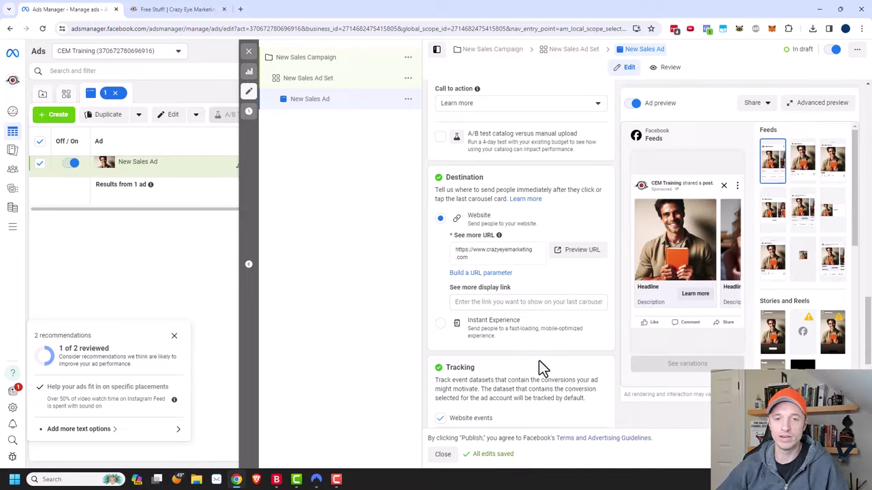
# Turn off the Profile end card optimization in the ad's Advantage+ creative settings.
pyautogui.scroll(5, 539, 360)
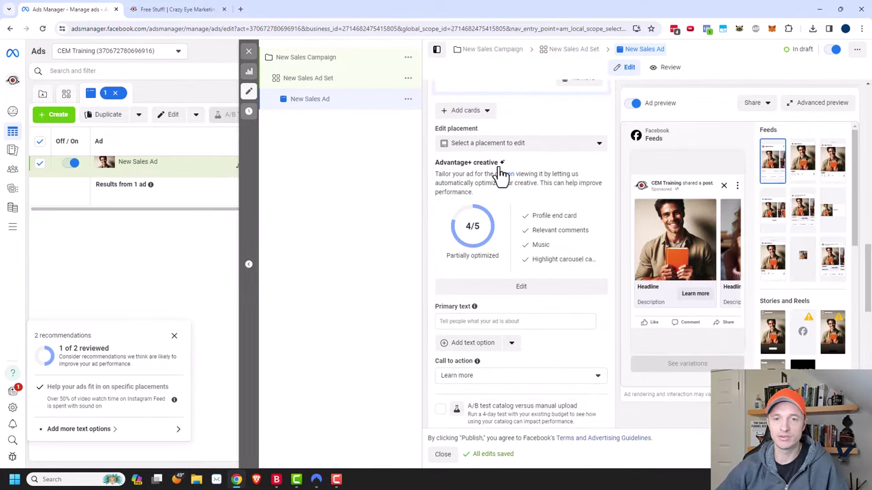
pyautogui.click(521, 287)
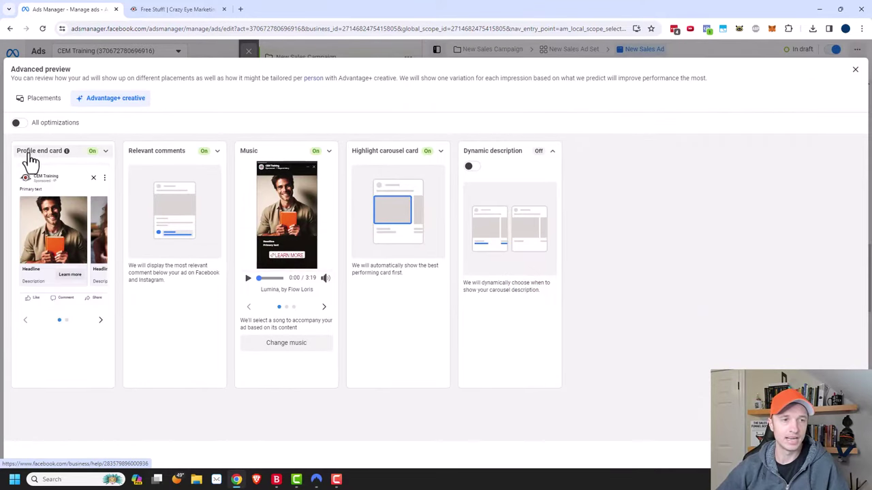
pyautogui.click(98, 150)
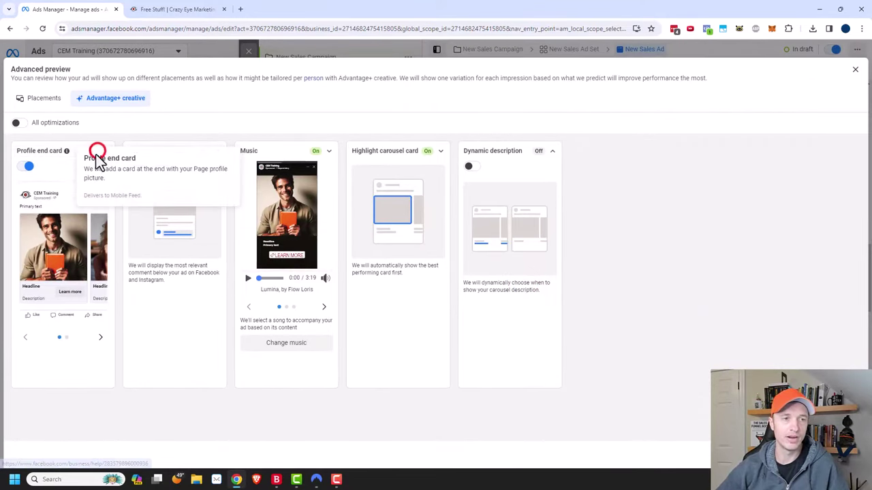
pyautogui.click(25, 166)
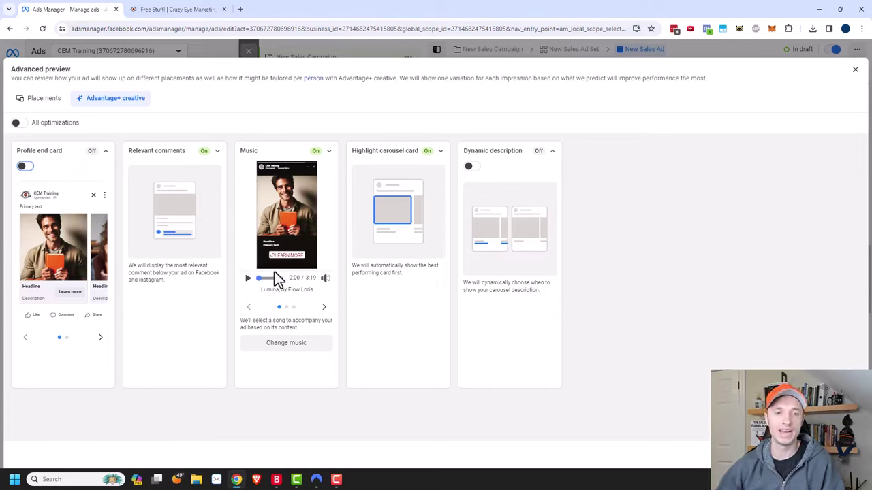
# Open the song list of the Music optimization, browse the tracks, and turn off automatically applied music.
pyautogui.click(289, 346)
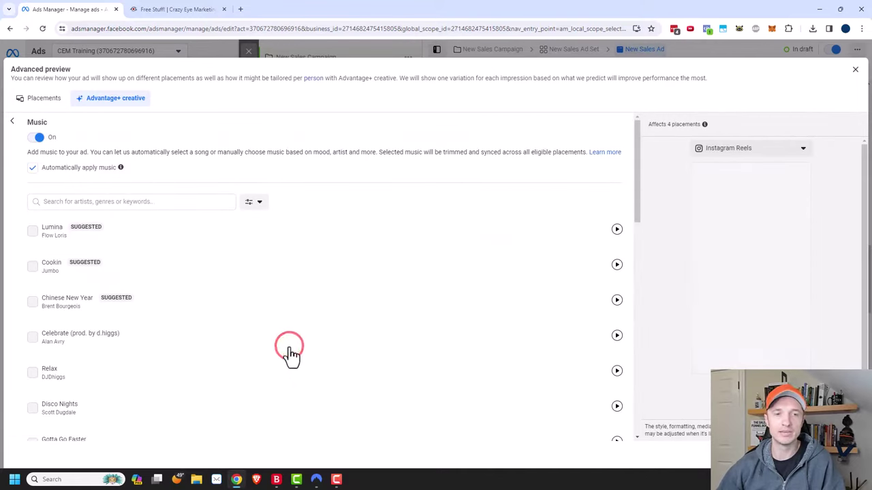
pyautogui.scroll(-15, 279, 285)
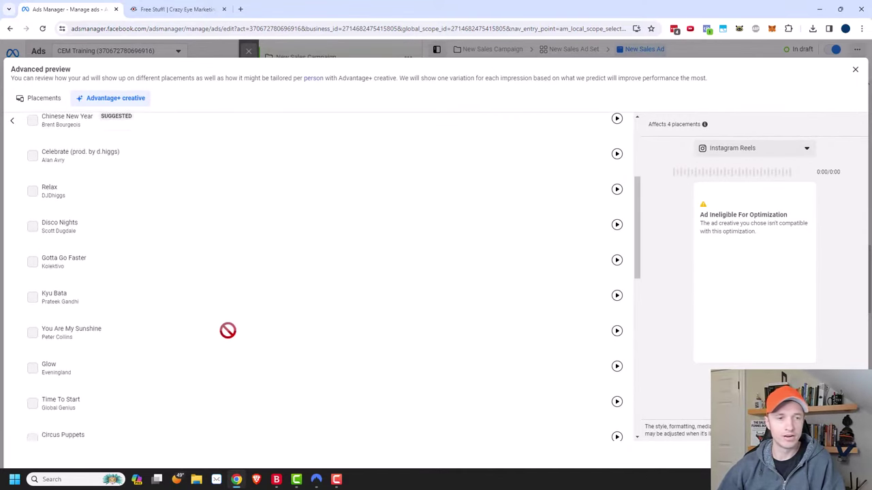
pyautogui.scroll(-5, 291, 350)
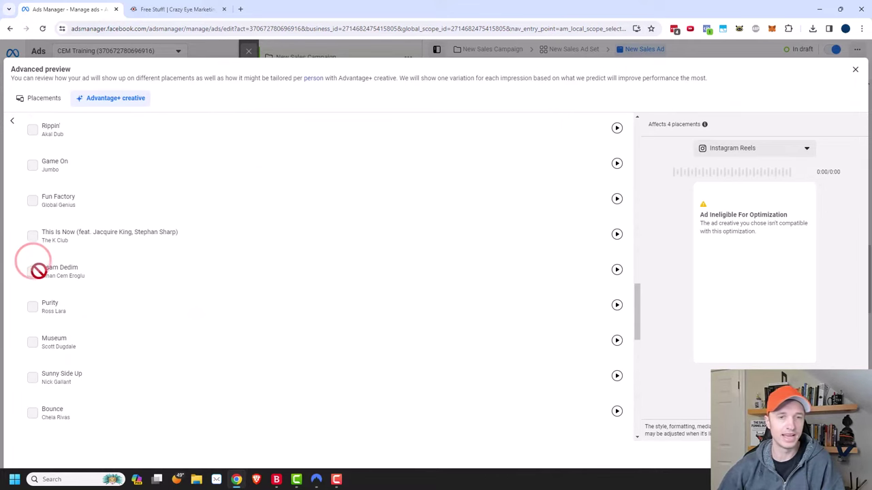
pyautogui.scroll(20, 30, 218)
pyautogui.click(32, 168)
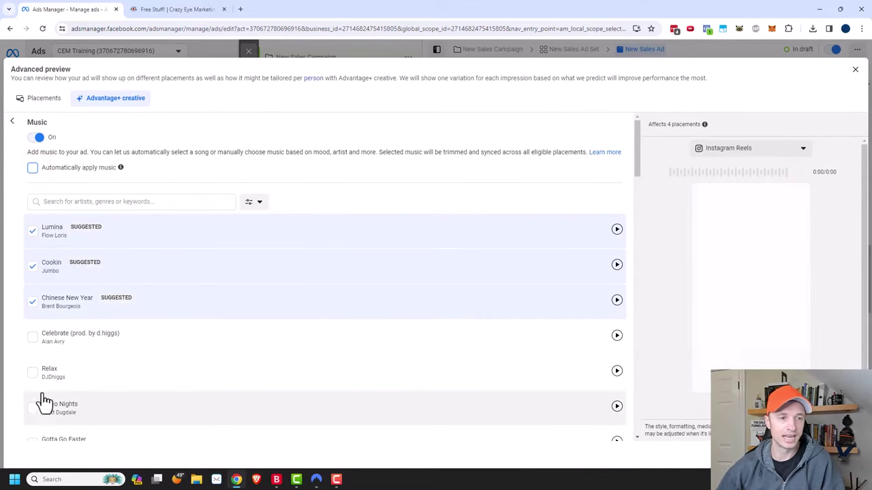
# Select the songs Celebrate and Relax, and deselect Chinese New Year and Cookin.
pyautogui.click(32, 335)
pyautogui.click(32, 370)
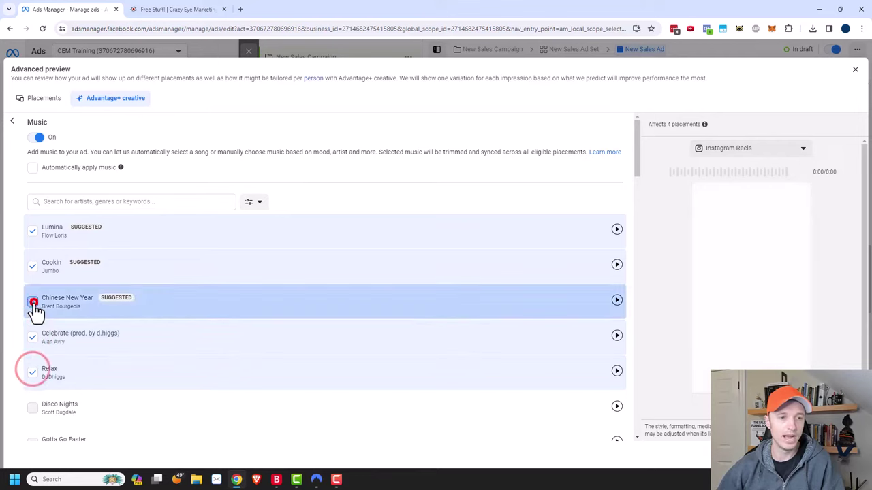
pyautogui.click(32, 302)
pyautogui.click(32, 266)
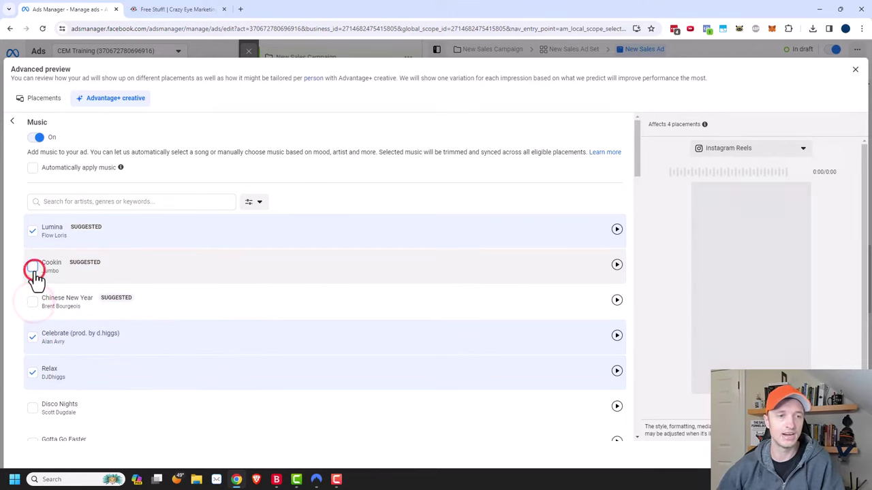
# Listen to and reselect the song Cookin, and turn automatically applied music back on.
pyautogui.click(616, 267)
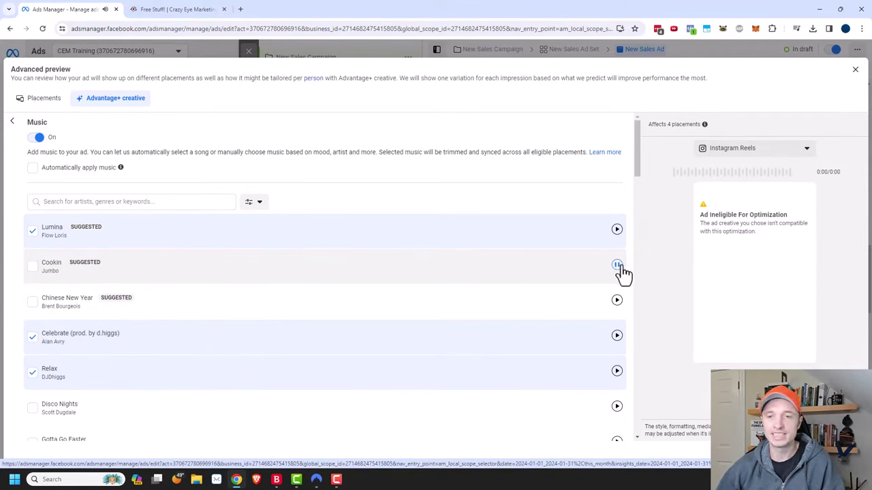
pyautogui.click(616, 265)
pyautogui.click(32, 266)
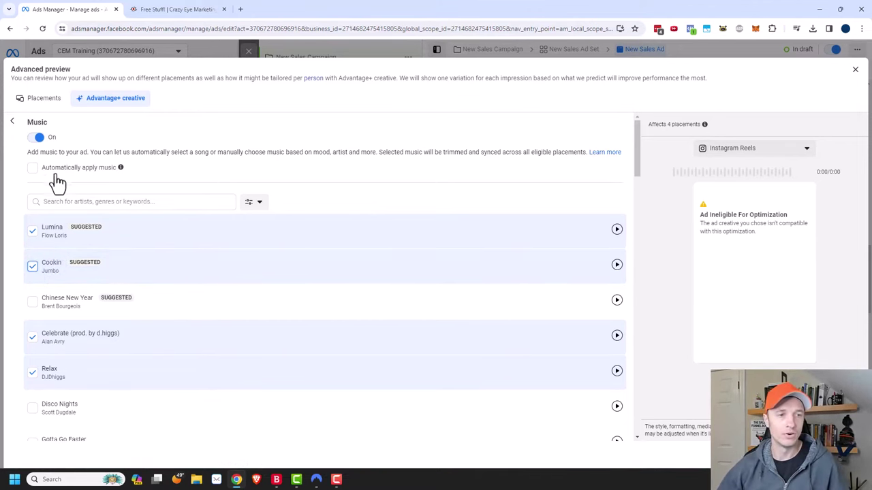
pyautogui.click(33, 168)
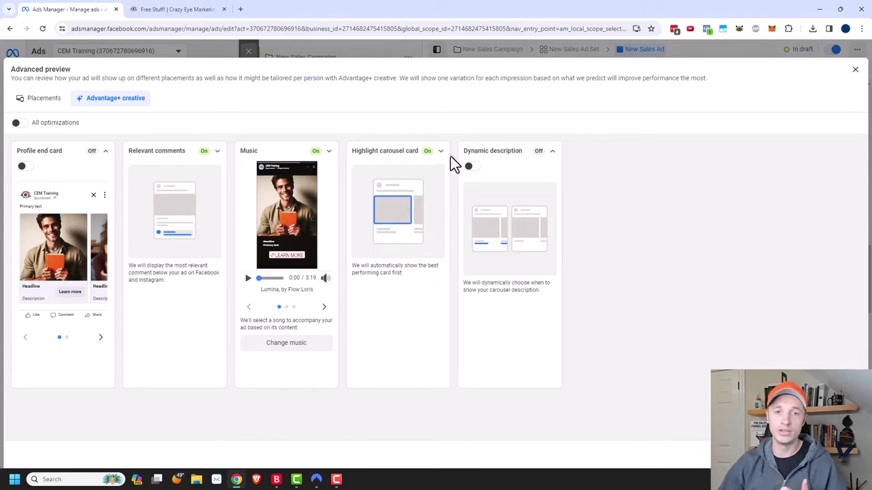
# Switch the Highlight carousel card optimization off and back on.
pyautogui.click(429, 156)
pyautogui.click(361, 169)
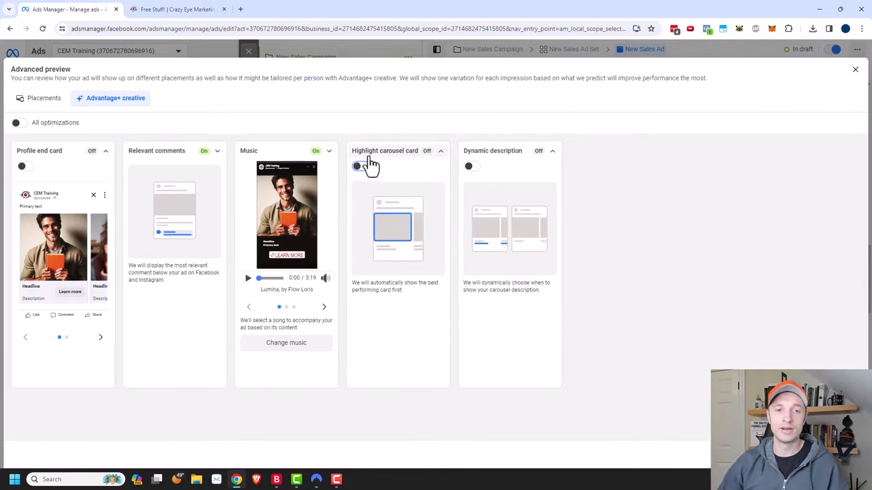
pyautogui.click(360, 170)
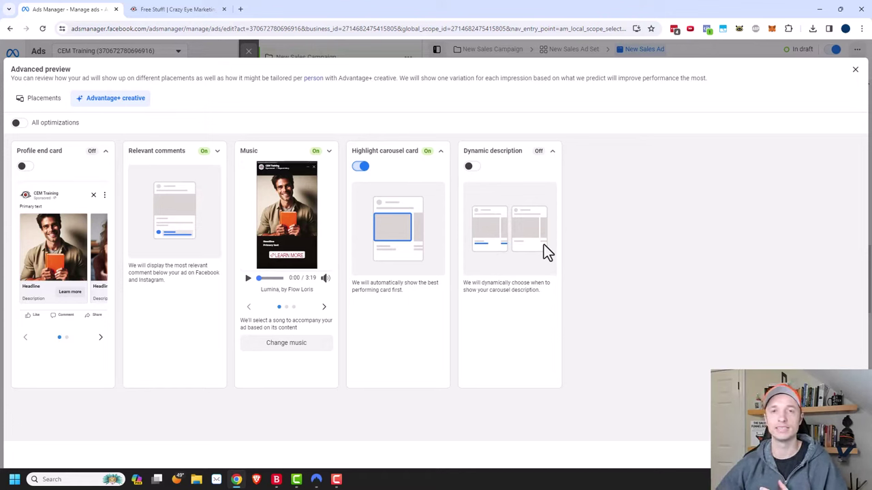
# Turn on the Dynamic description optimization, and page through the two carousel cards in the ad preview.
pyautogui.click(470, 166)
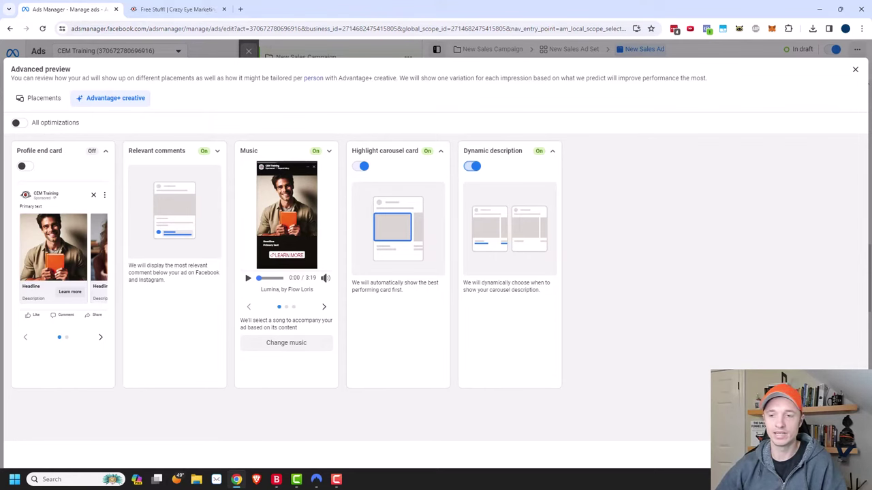
pyautogui.press('Escape')
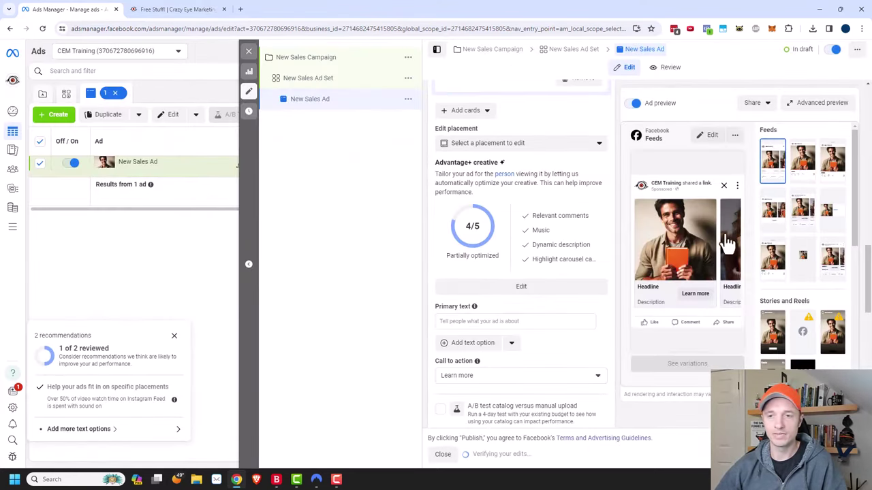
pyautogui.click(727, 242)
pyautogui.click(740, 237)
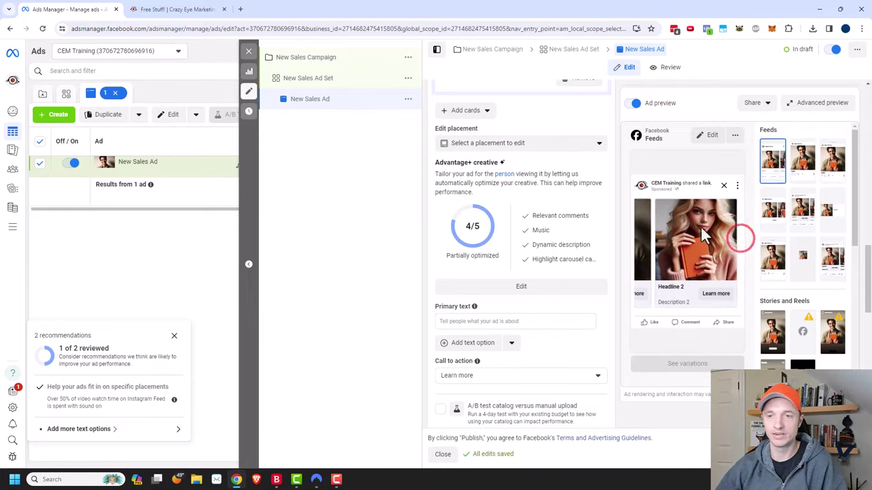
pyautogui.click(646, 242)
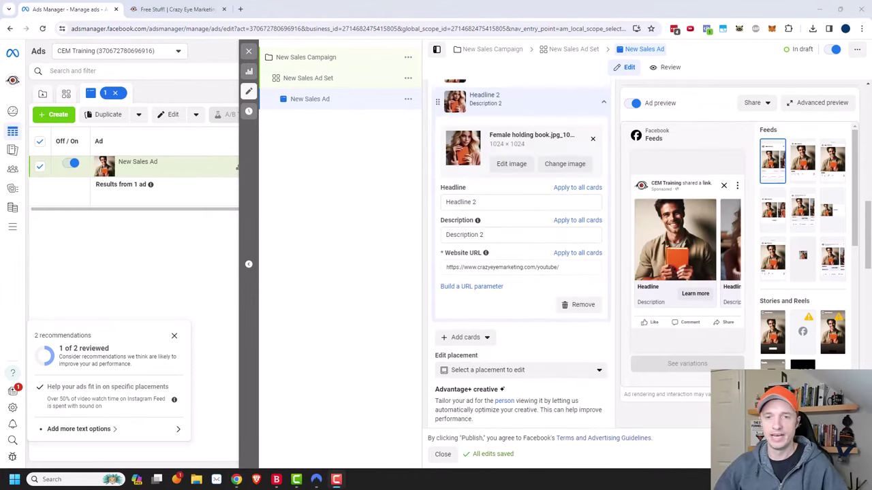
# Add the first IMG_1104.mov account video as a third carousel card and advance the ad preview to it.
pyautogui.click(469, 337)
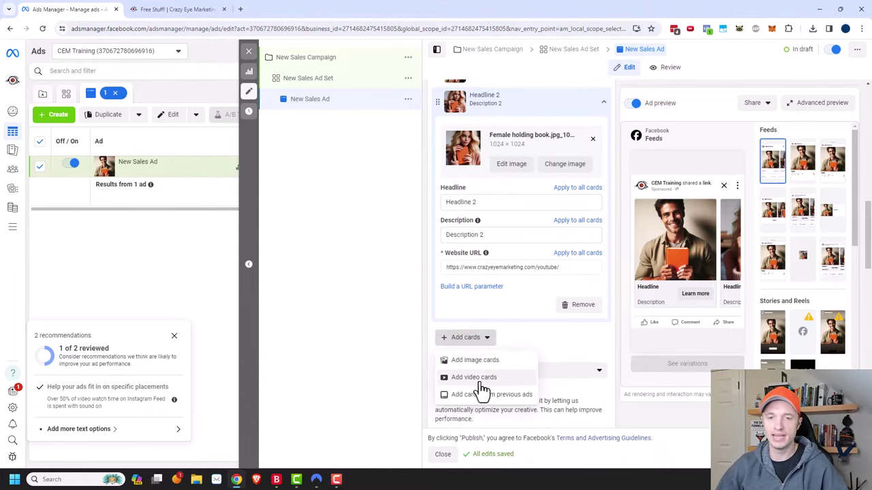
pyautogui.click(480, 379)
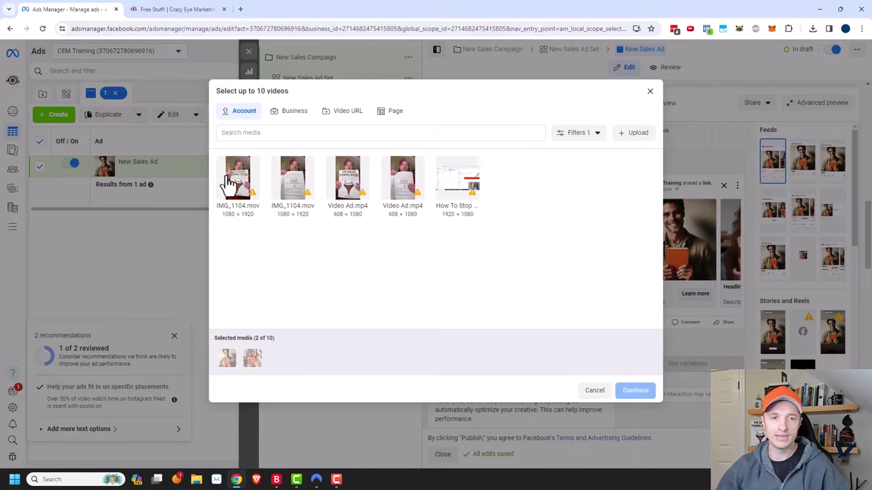
pyautogui.click(241, 194)
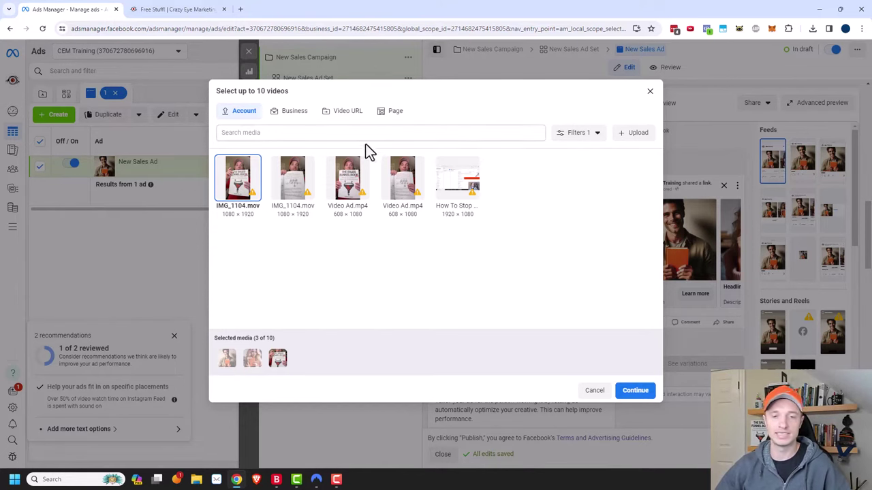
pyautogui.click(640, 399)
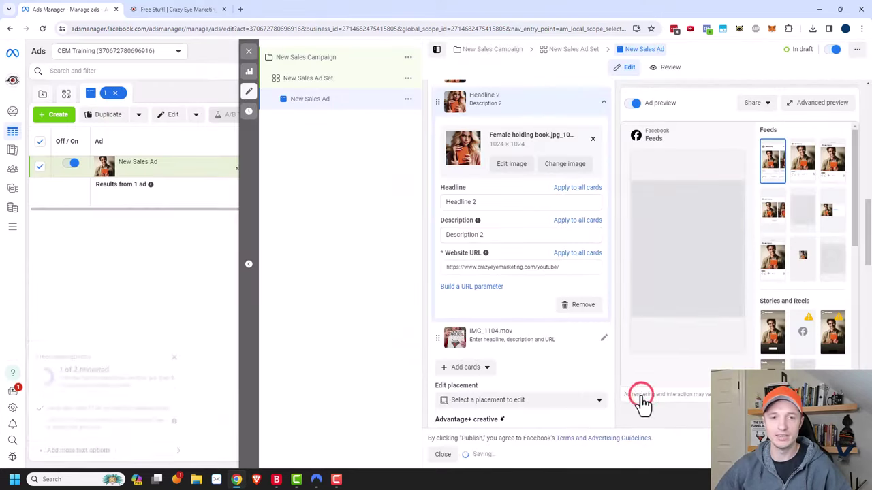
pyautogui.click(735, 245)
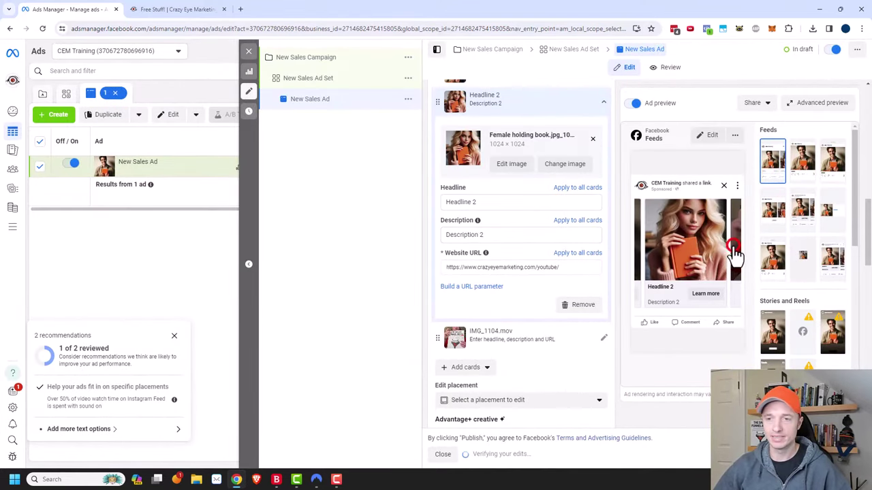
pyautogui.click(735, 246)
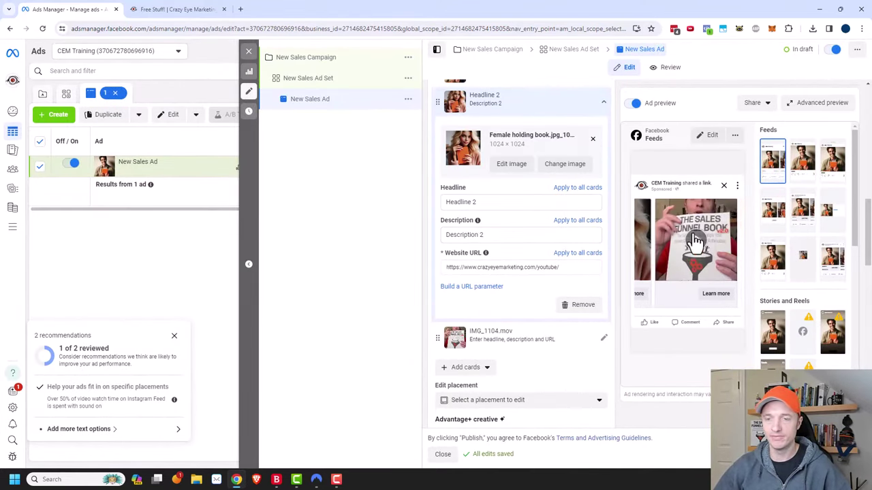
# Give the video card the headline "Learn about sales funnels" and the description "Book reveals all the Secrets!".
pyautogui.scroll(-1, 599, 275)
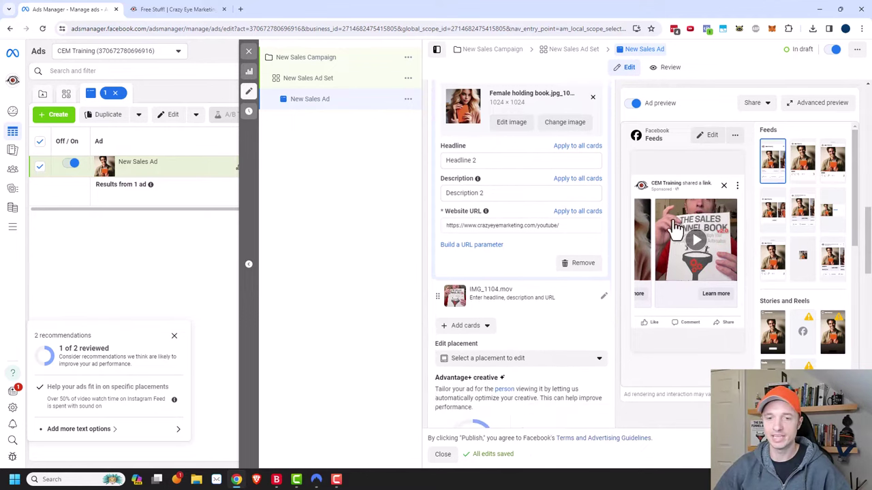
pyautogui.click(604, 294)
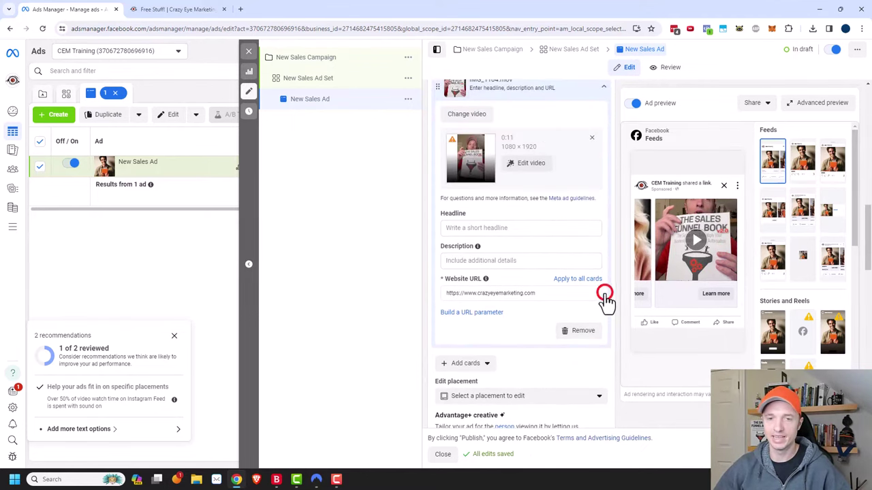
pyautogui.click(501, 229)
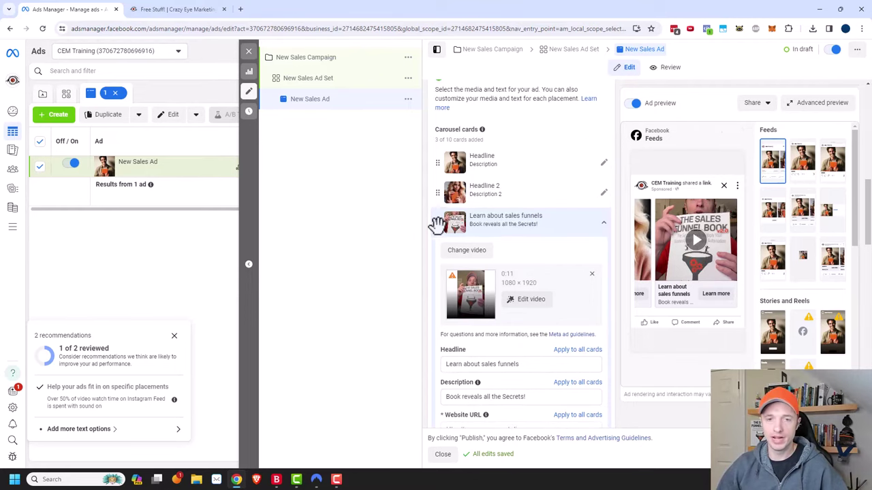
# Reorder the carousel so the video card comes first and the Headline 2 card comes second.
pyautogui.moveTo(437, 222); pyautogui.dragTo(444, 160)
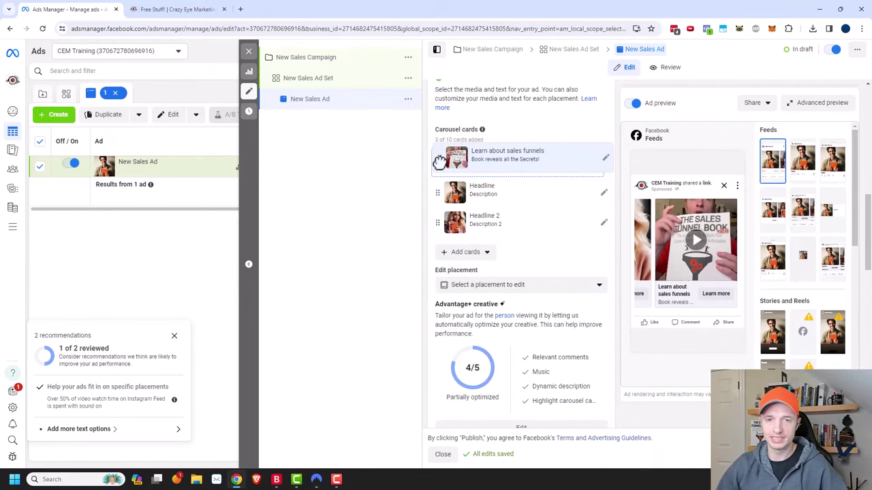
pyautogui.click(473, 159)
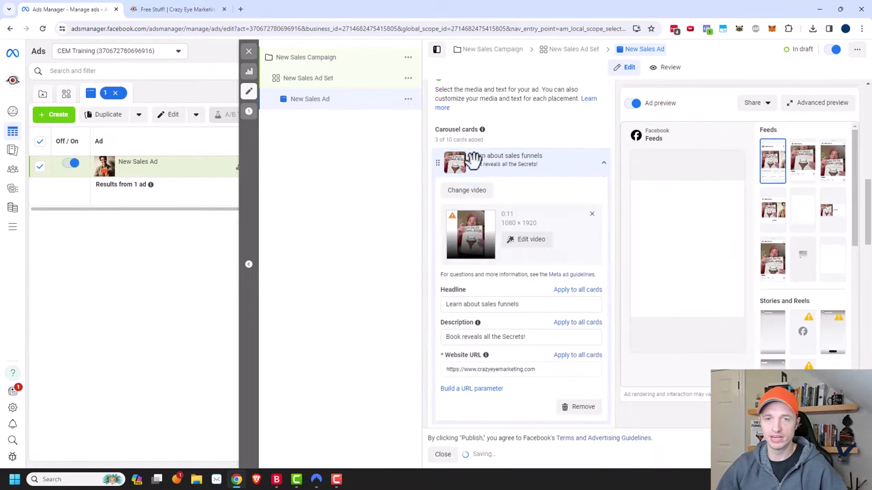
pyautogui.click(603, 164)
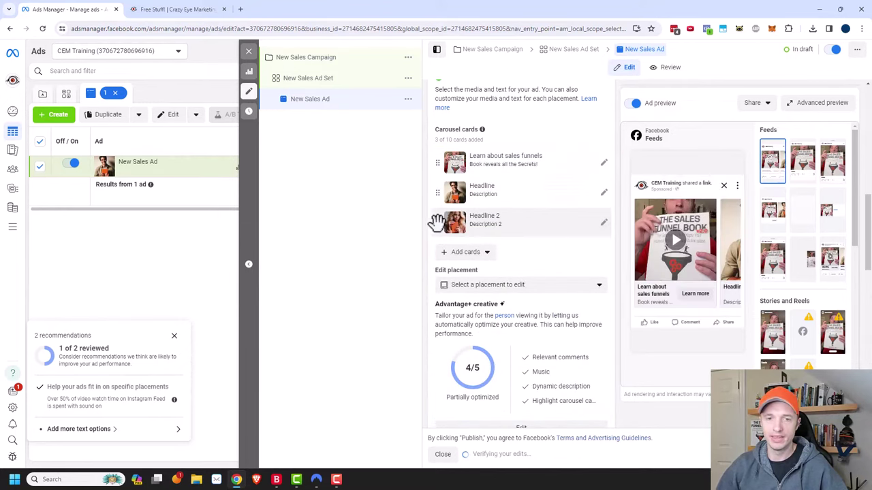
pyautogui.moveTo(436, 222); pyautogui.dragTo(440, 192)
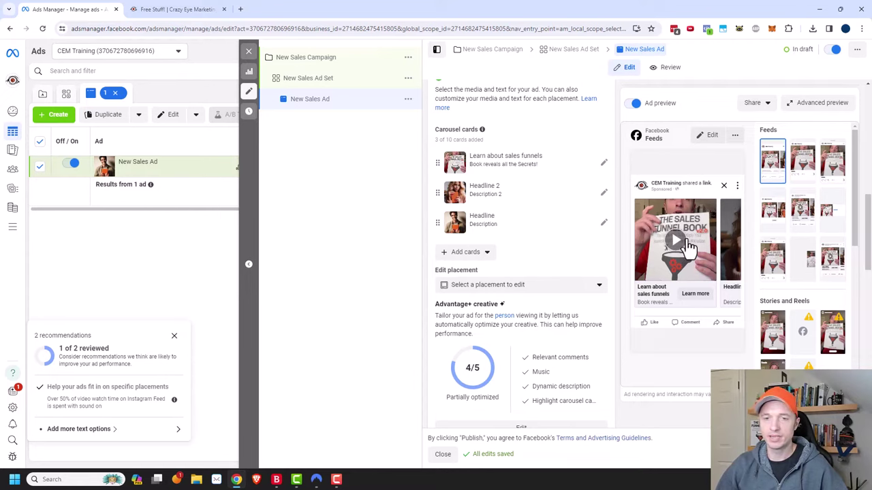
# Turn off the Highlight carousel card optimization in the Advantage+ creative settings and close the advanced preview.
pyautogui.scroll(-1, 521, 227)
pyautogui.scroll(-1, 555, 327)
pyautogui.click(515, 335)
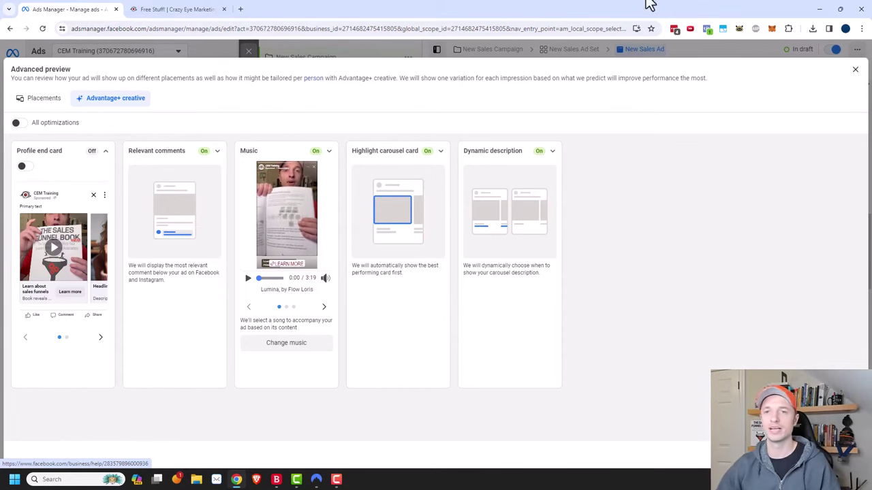
pyautogui.click(433, 155)
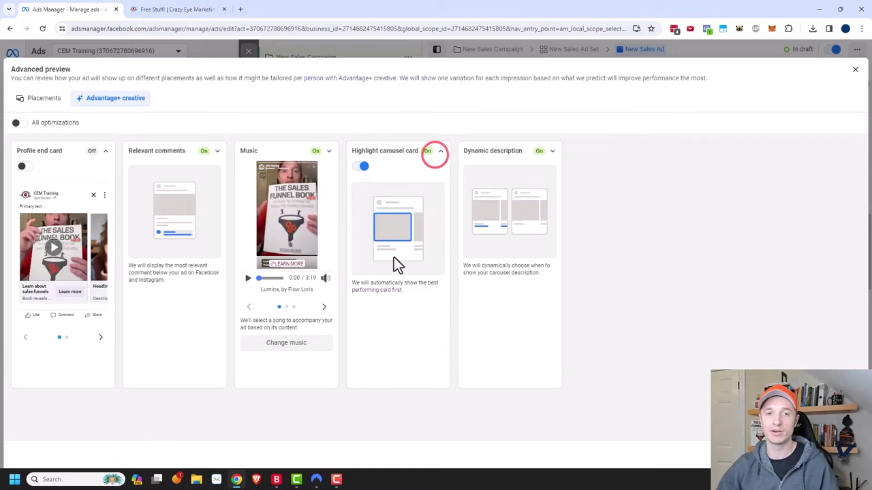
pyautogui.click(361, 170)
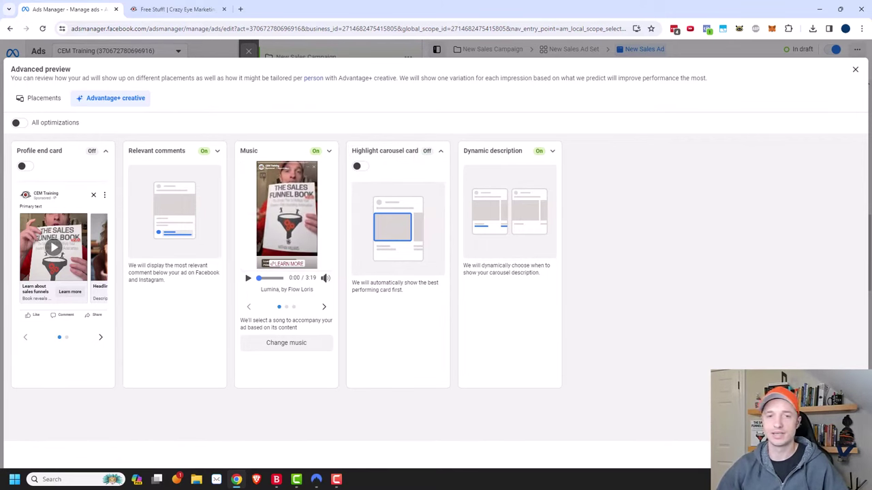
pyautogui.click(856, 69)
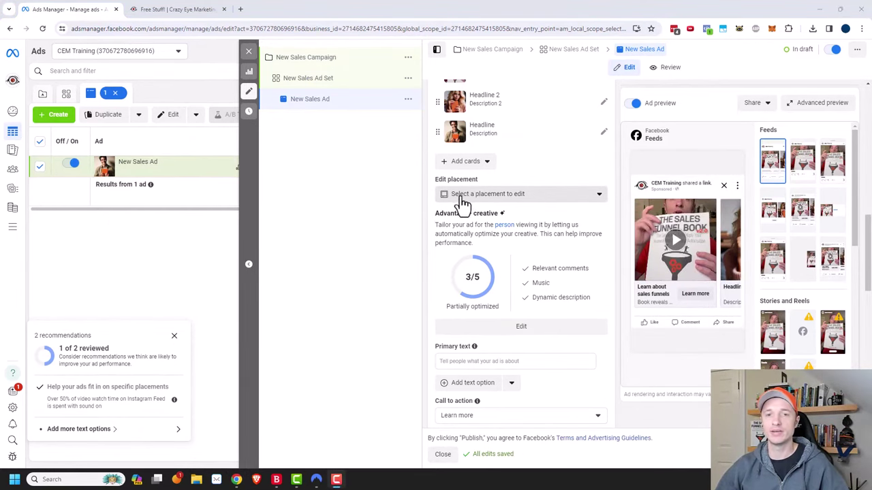
# Enter the two-line primary text "This is the Primary text area" ending with an emoji, and advance the ad preview to the second card.
pyautogui.scroll(-1, 511, 239)
pyautogui.scroll(-1, 470, 314)
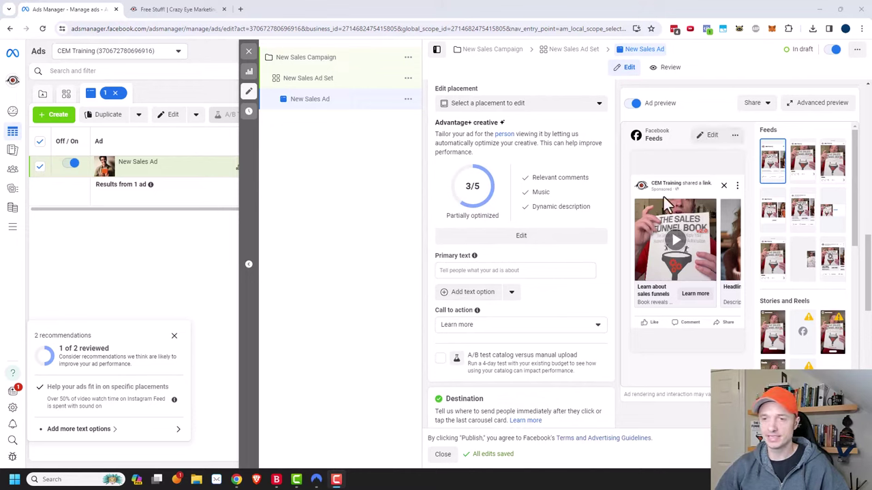
pyautogui.click(457, 271)
pyautogui.write('This is the Primary text area 😀')
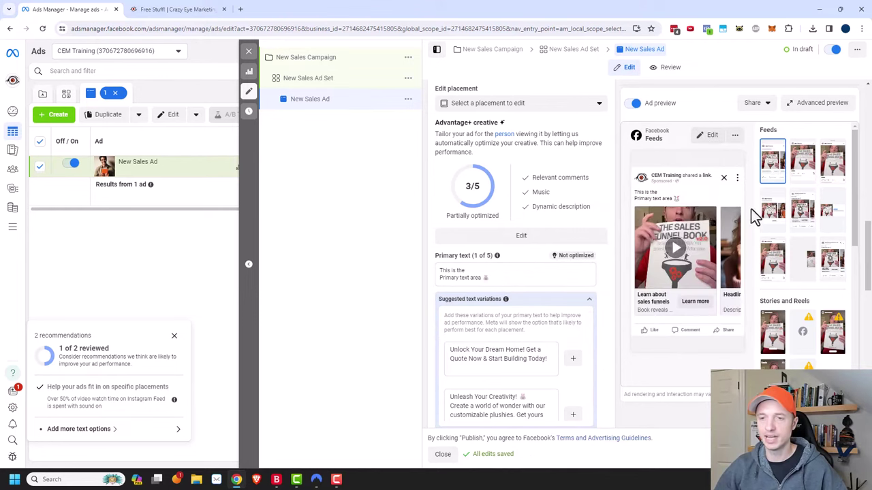
pyautogui.click(740, 259)
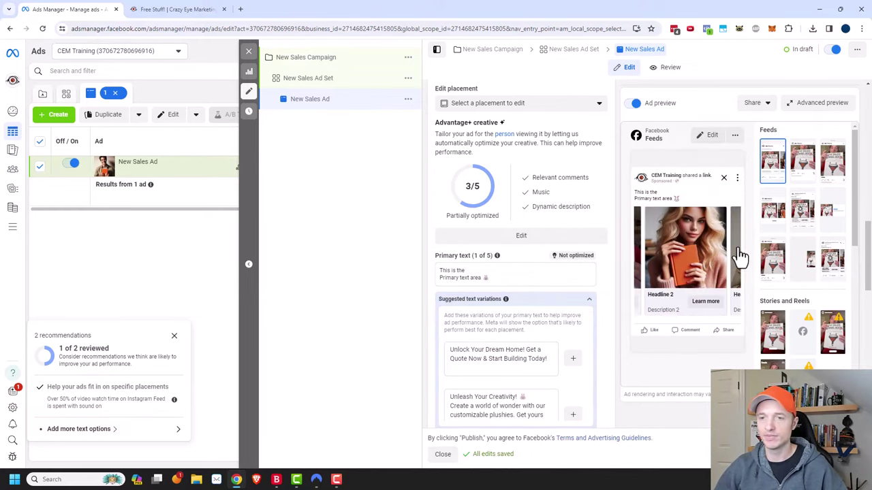
# Advance the Facebook Feeds preview to the last carousel card and return to the video card.
pyautogui.click(739, 252)
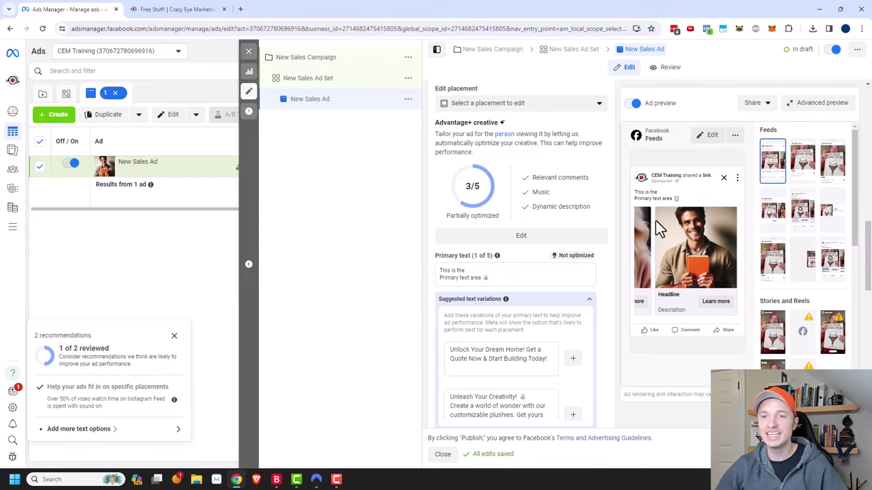
pyautogui.click(636, 250)
pyautogui.click(637, 251)
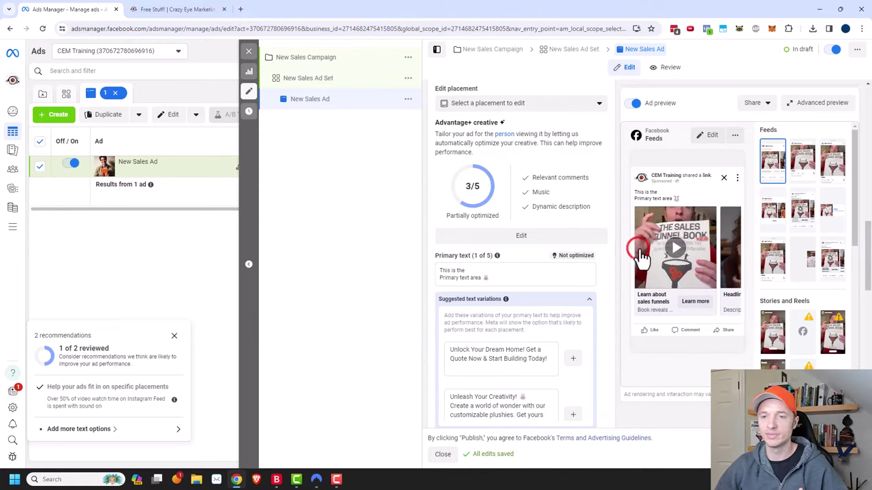
# Add the suggested primary text "Unlock Your Dream Home! Get a Quote Now & Start Building Today!" and discard an extra blank text option.
pyautogui.scroll(-1, 484, 235)
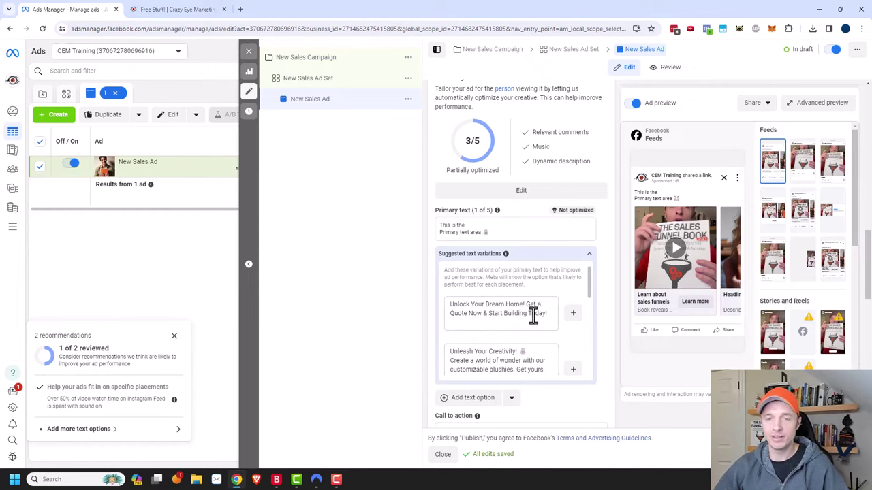
pyautogui.click(572, 316)
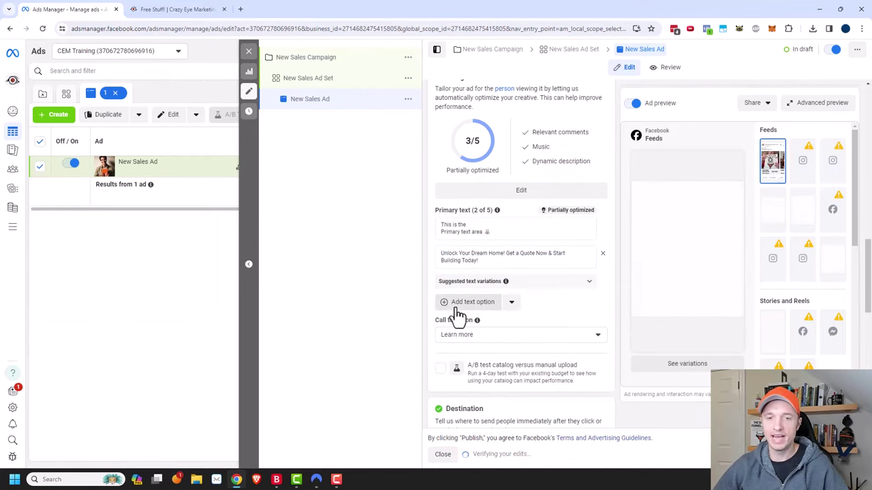
pyautogui.click(459, 303)
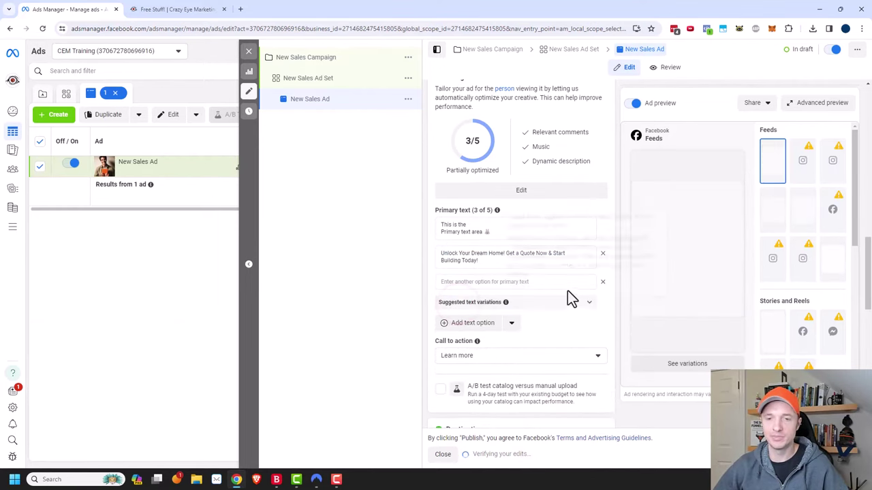
pyautogui.click(605, 304)
pyautogui.click(602, 282)
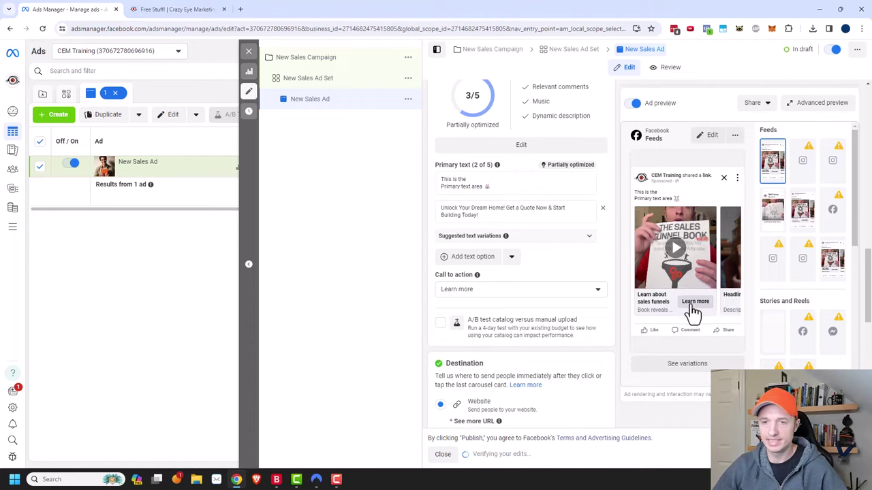
# Browse the call-to-action options without changing Learn more, and check the button on each carousel card in the ad preview.
pyautogui.click(563, 294)
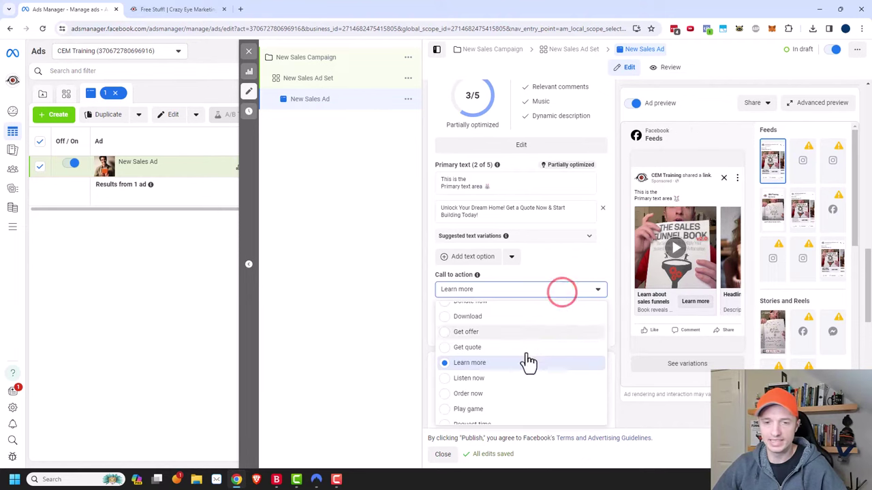
pyautogui.scroll(2, 525, 365)
pyautogui.scroll(-5, 520, 372)
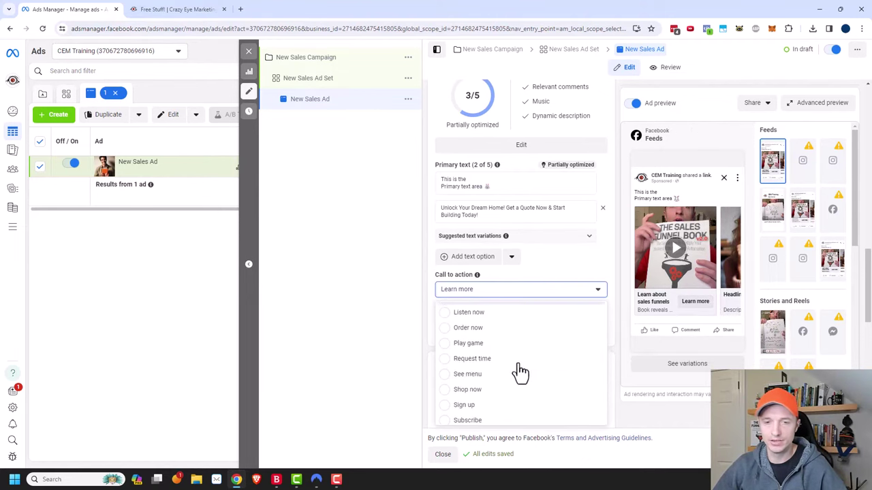
pyautogui.click(737, 255)
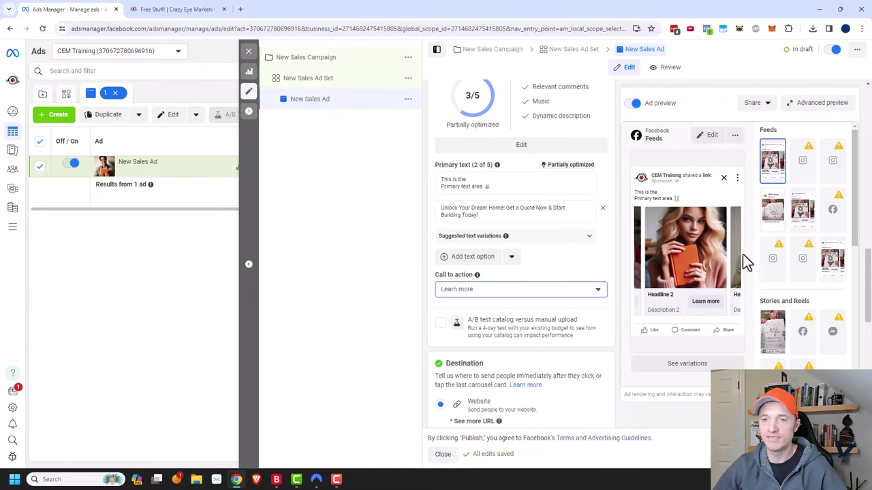
pyautogui.click(739, 258)
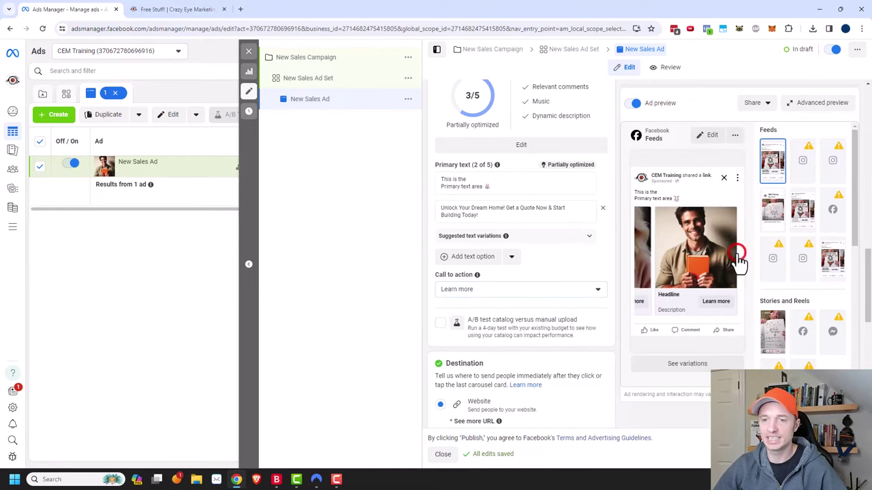
pyautogui.click(632, 254)
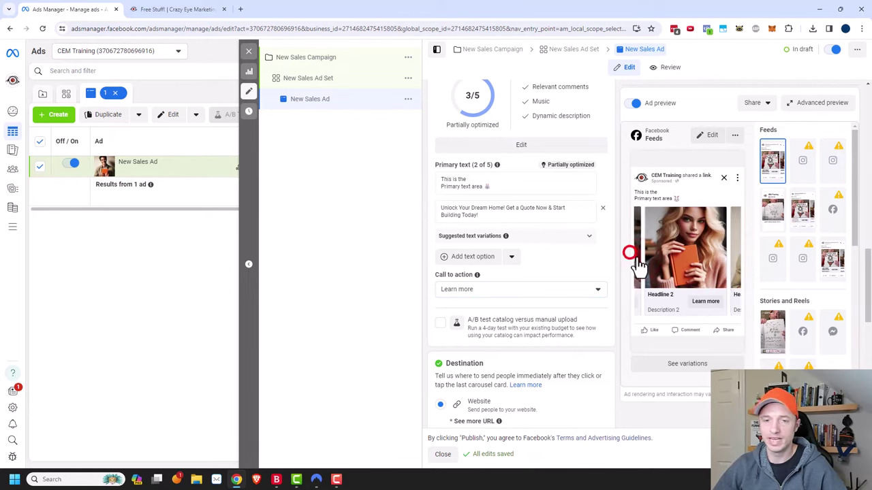
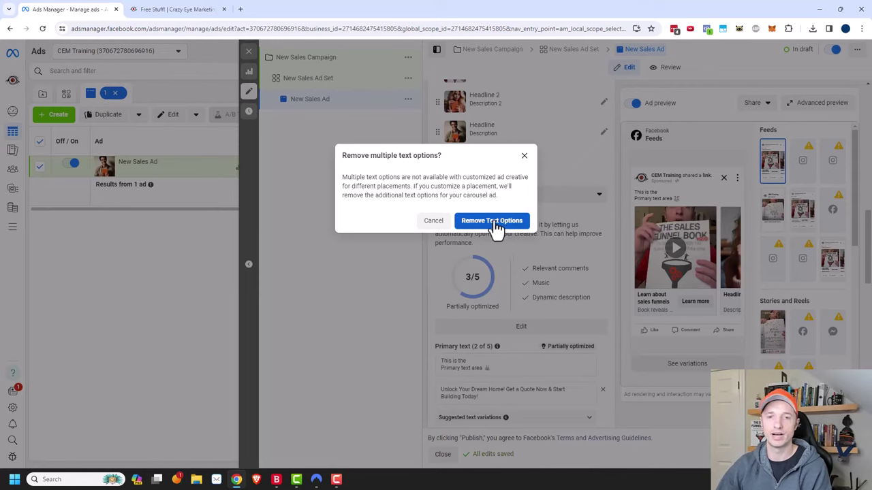
# Customize the Instagram Stories placement, removing the additional text options, and try a manual thumbnail for the video card before returning it to Automatic.
pyautogui.click(492, 222)
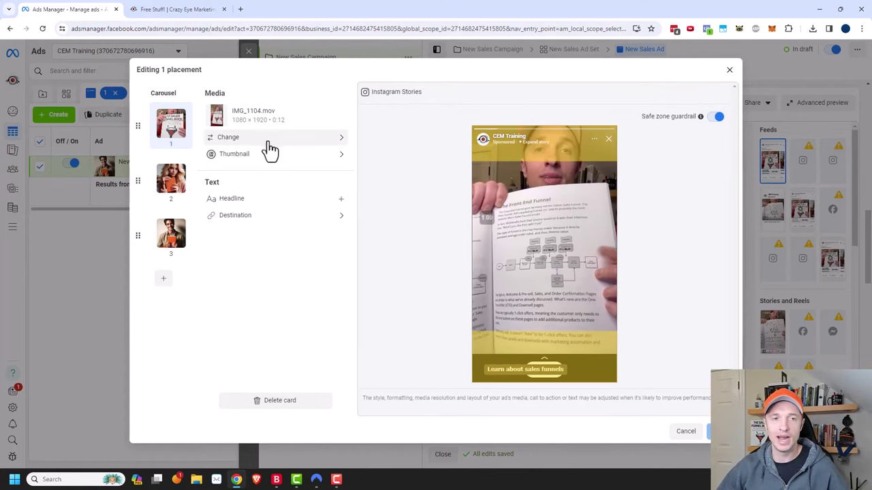
pyautogui.click(293, 144)
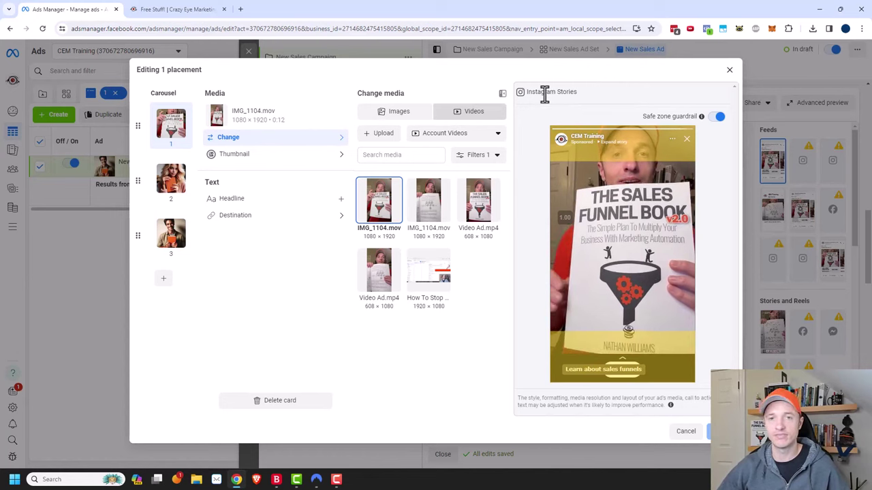
pyautogui.click(307, 156)
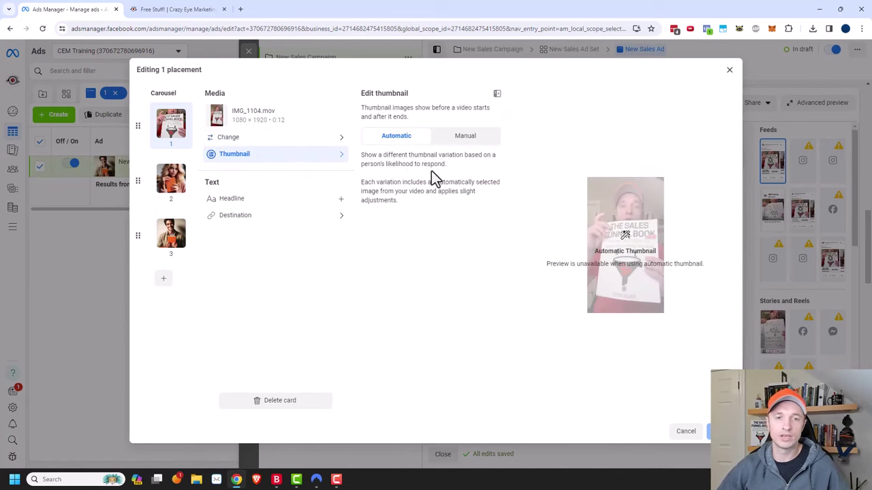
pyautogui.click(466, 138)
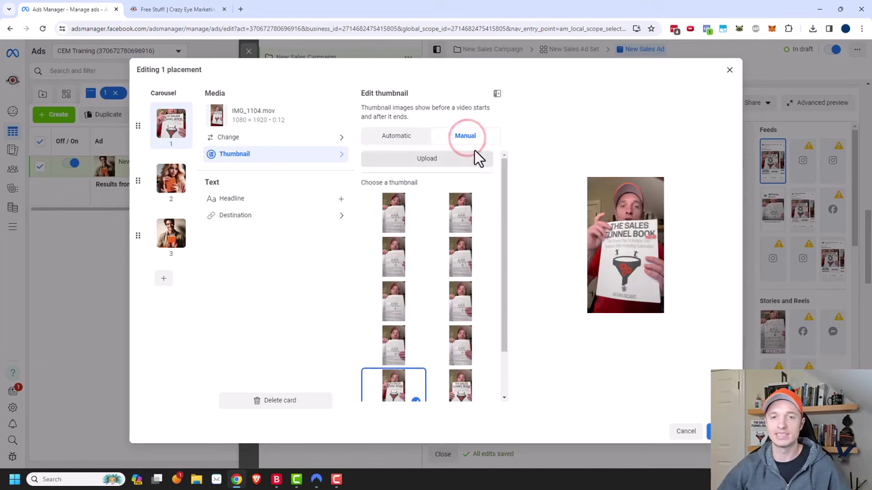
pyautogui.click(463, 211)
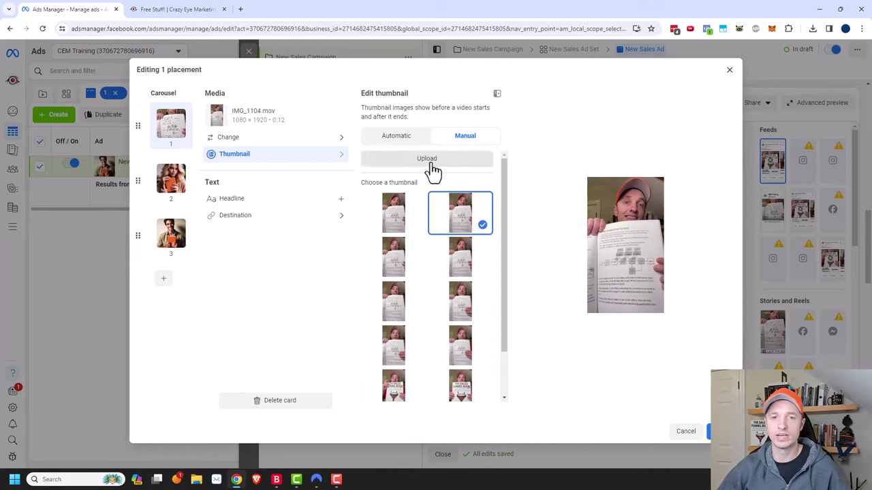
pyautogui.click(402, 137)
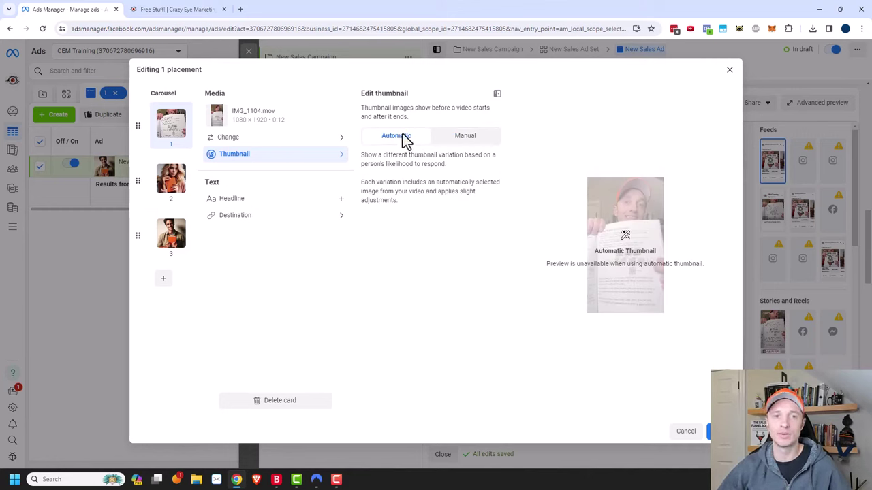
# Clear the video card's headline for Instagram Stories and check its destination URL.
pyautogui.click(232, 198)
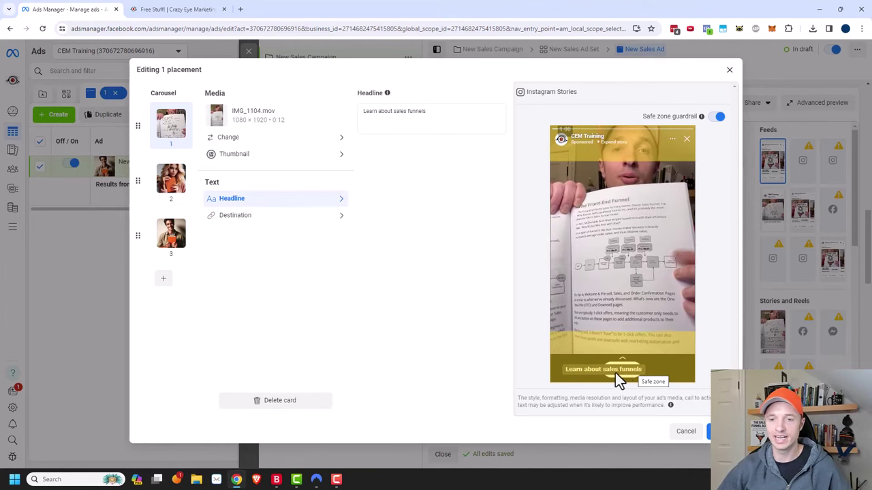
pyautogui.moveTo(446, 113); pyautogui.dragTo(383, 168)
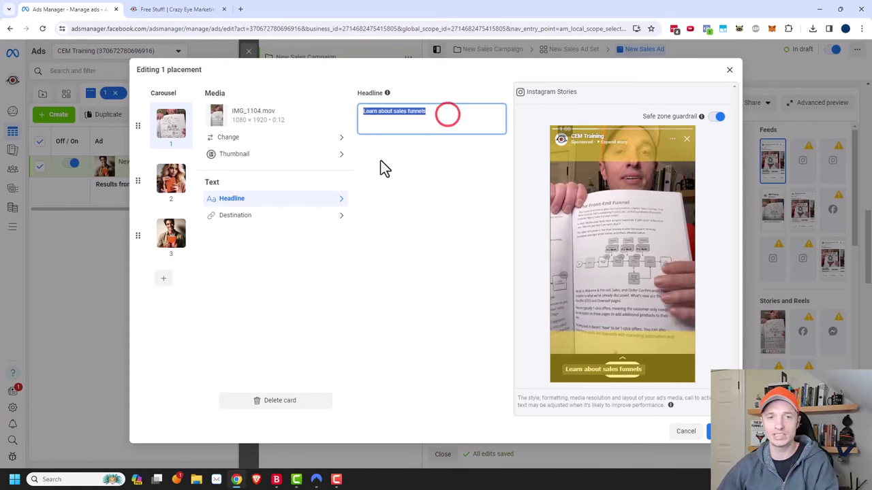
pyautogui.press('BackSpace')
pyautogui.click(424, 216)
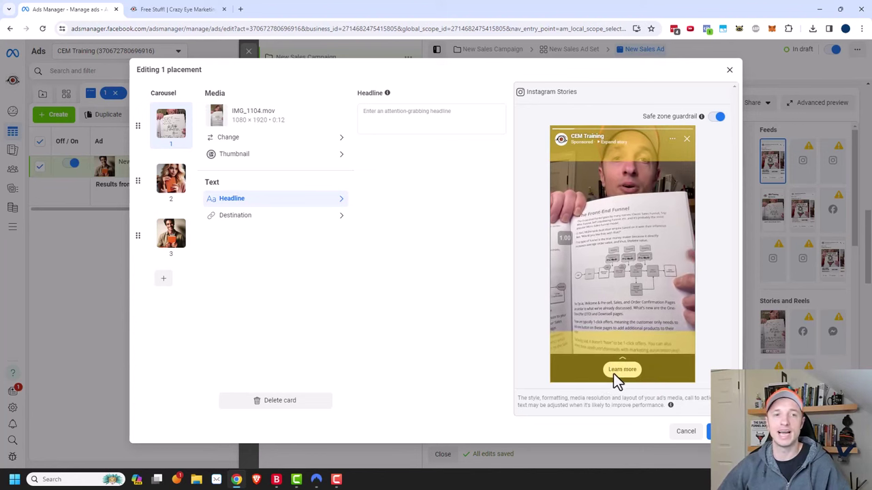
pyautogui.click(307, 216)
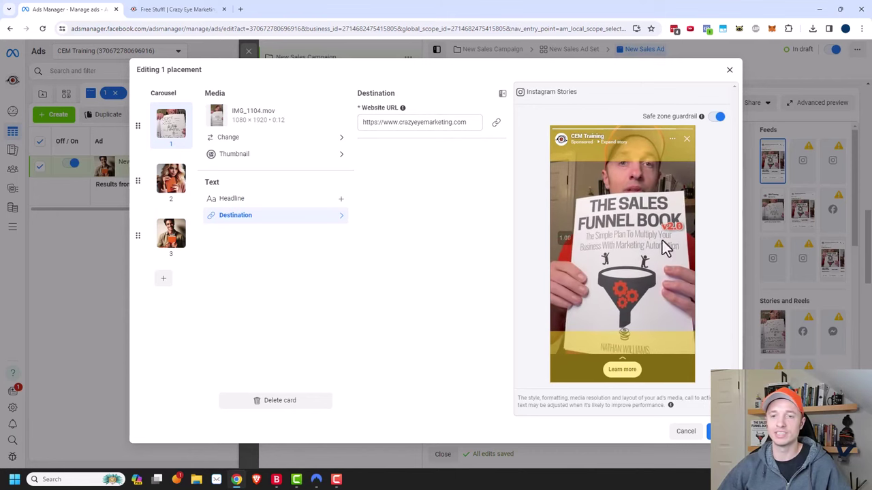
# Replace the second card's Instagram Stories image with the 500 × 500 eye logo, check its headline and destination, and save the placement edits.
pyautogui.click(171, 126)
pyautogui.click(174, 187)
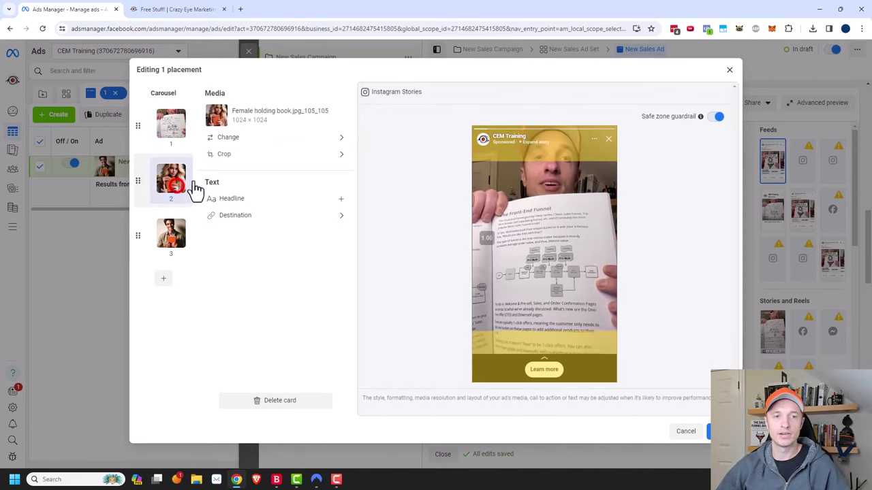
pyautogui.click(246, 139)
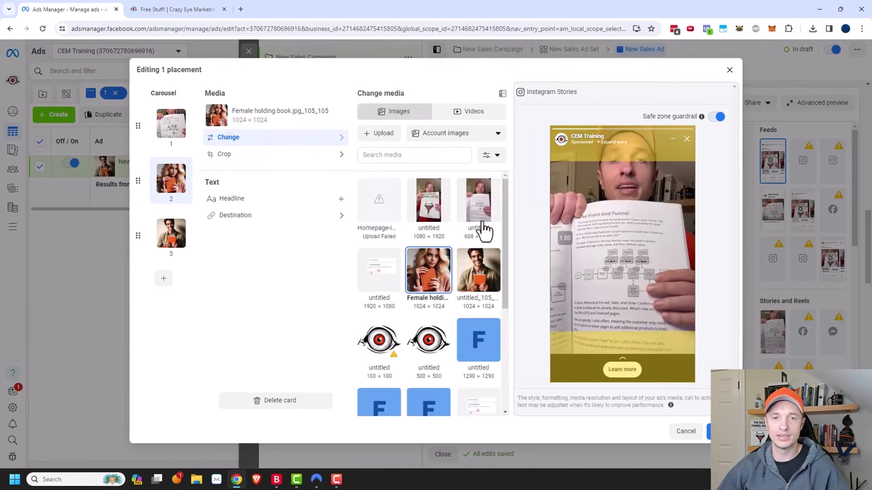
pyautogui.click(428, 341)
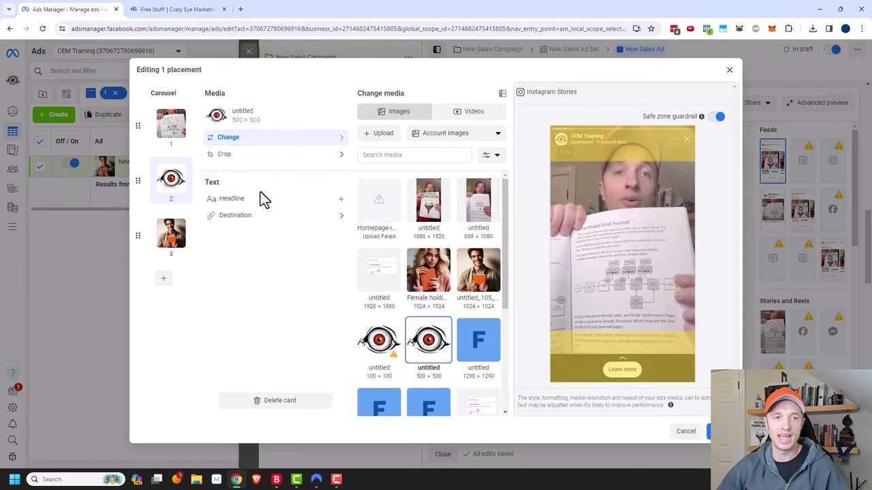
pyautogui.click(238, 200)
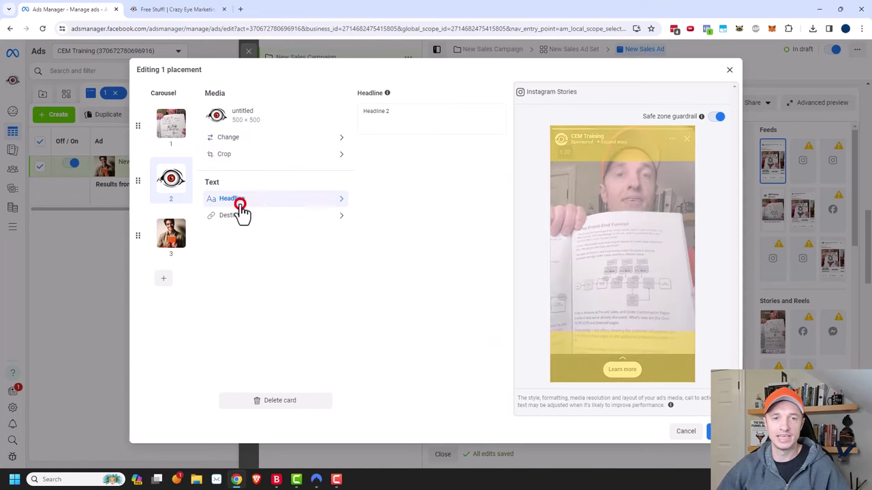
pyautogui.click(262, 216)
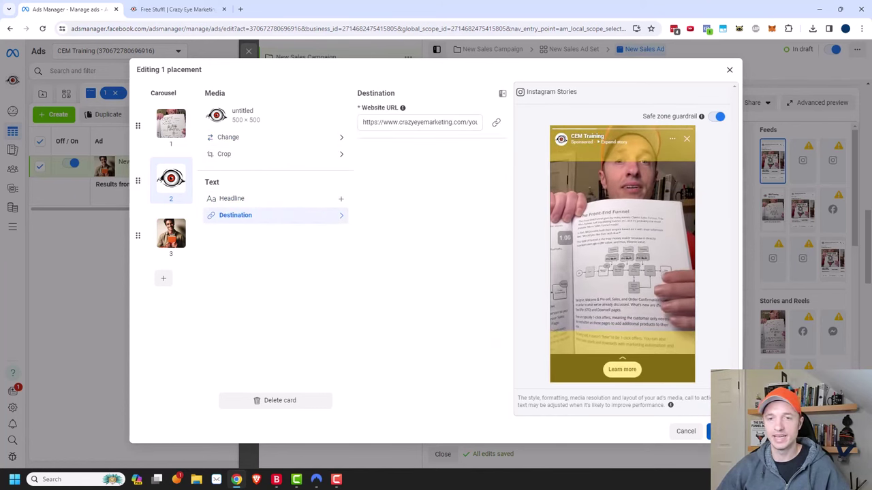
pyautogui.click(723, 431)
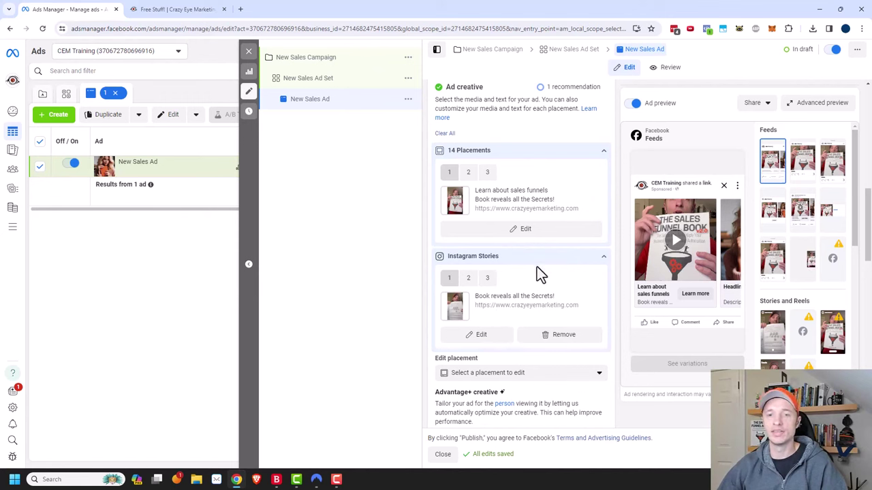
# Preview the ad in the Instagram feed and Instagram profile feed, stepping through the carousel cards in the profile feed.
pyautogui.scroll(-1, 507, 310)
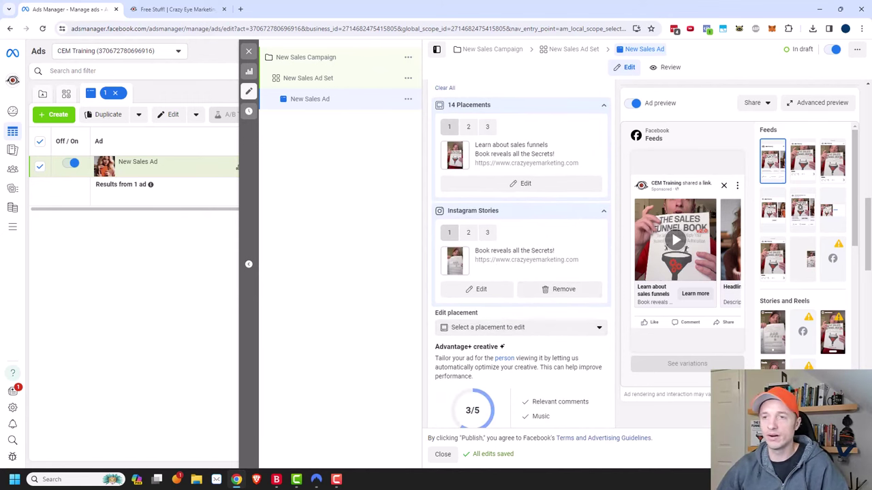
pyautogui.click(805, 167)
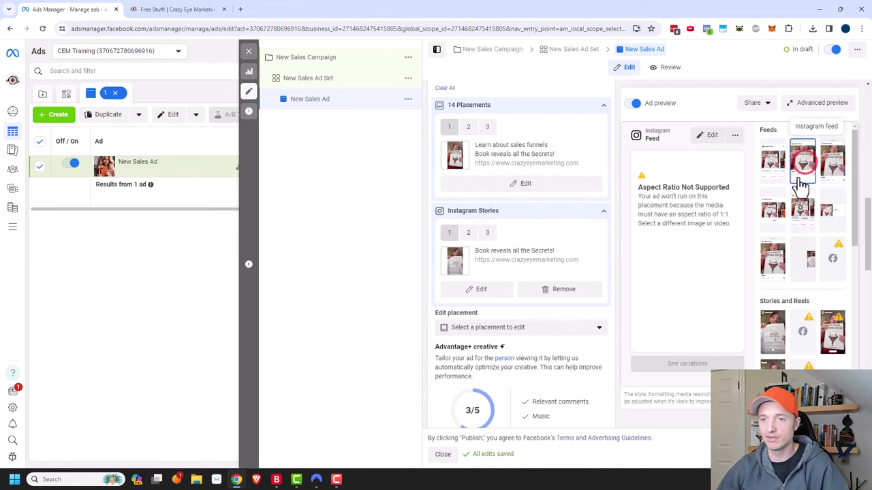
pyautogui.click(832, 170)
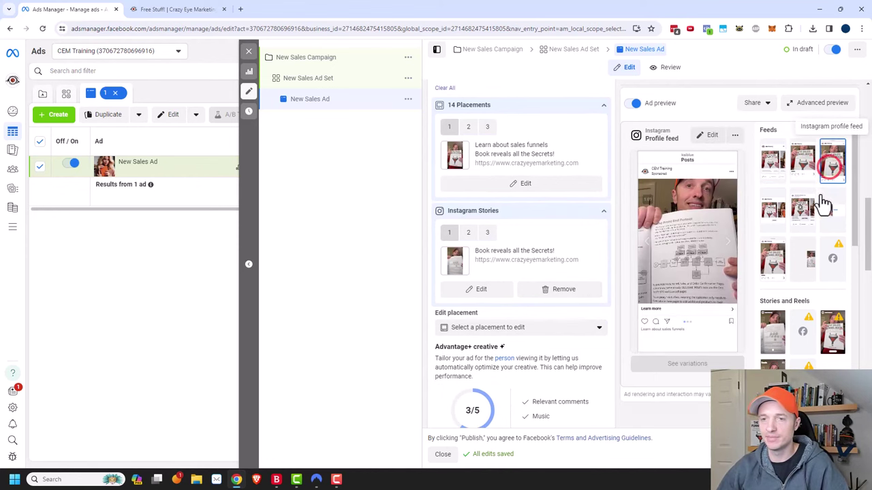
pyautogui.click(728, 242)
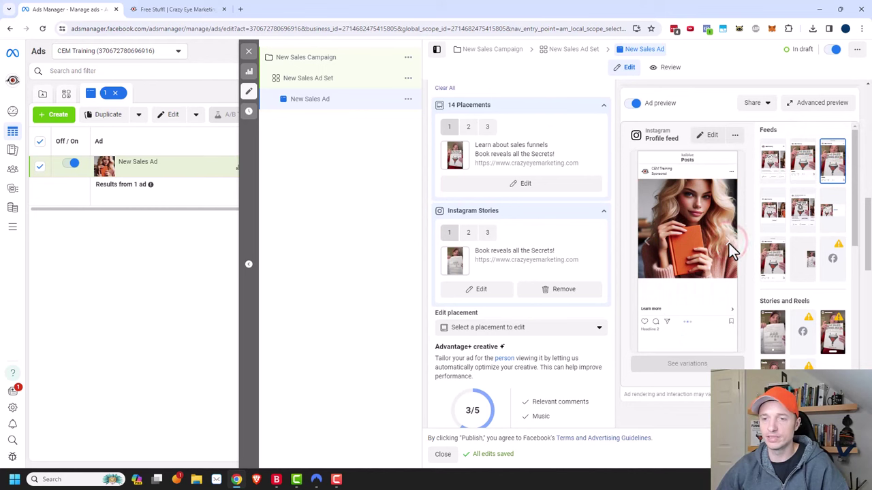
pyautogui.click(728, 243)
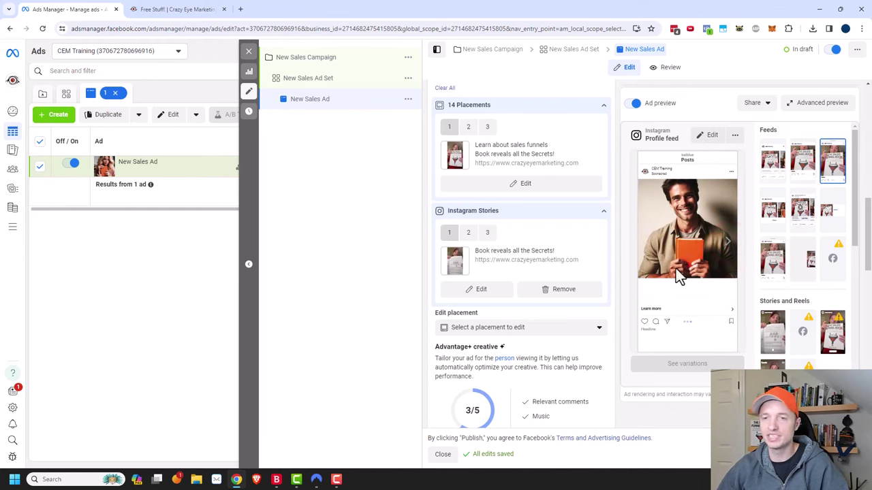
pyautogui.click(646, 242)
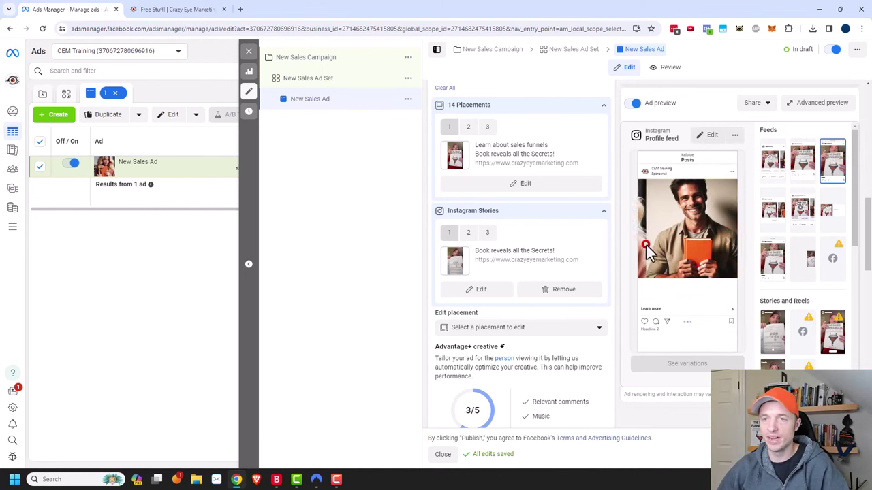
# Review the ad across all placements in the advanced preview, close it, and look over the customized placement settings.
pyautogui.click(810, 104)
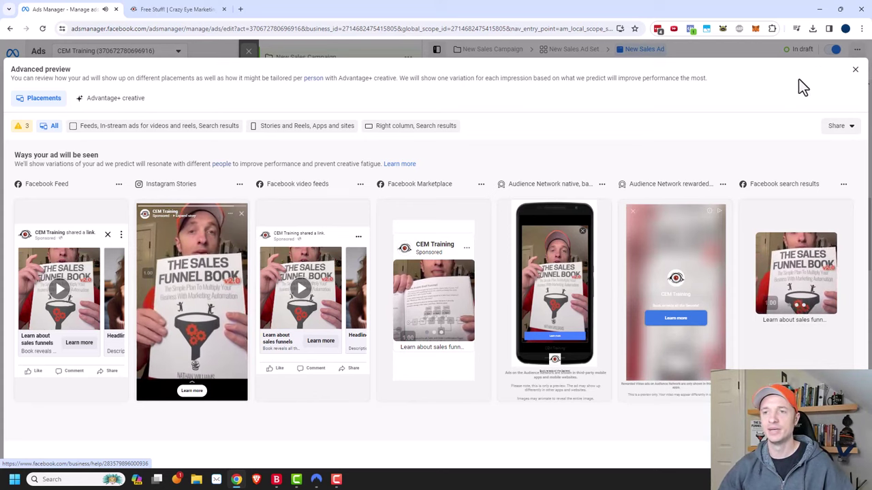
pyautogui.click(852, 71)
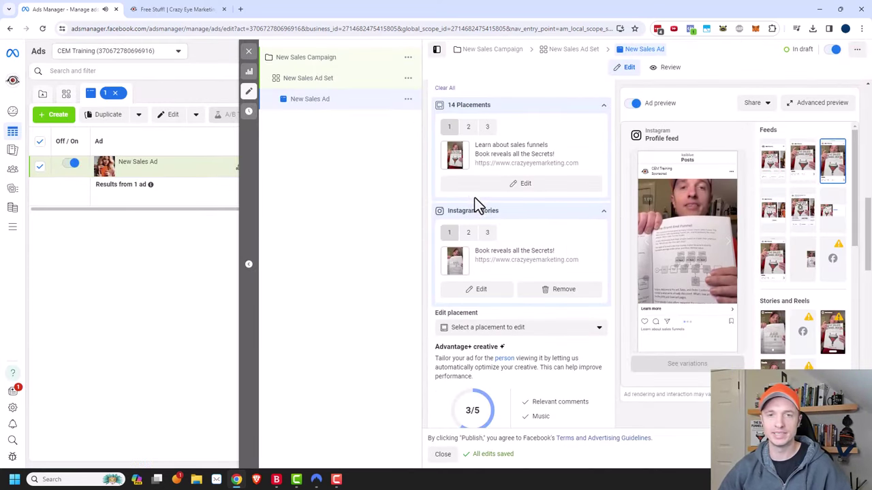
pyautogui.scroll(-3, 674, 245)
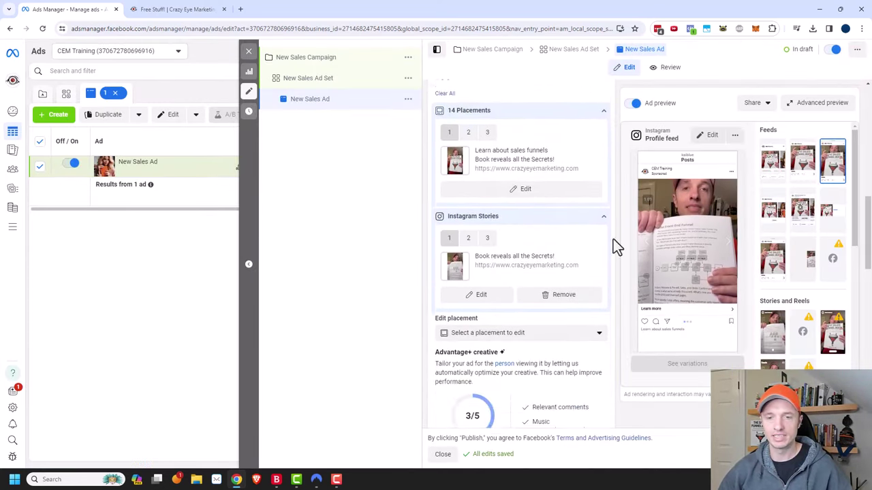
pyautogui.scroll(-1, 578, 249)
pyautogui.scroll(2, 563, 276)
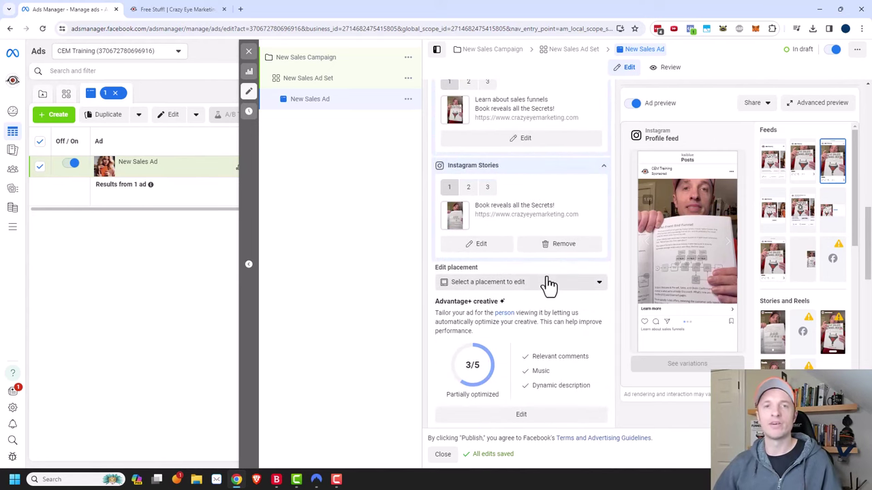